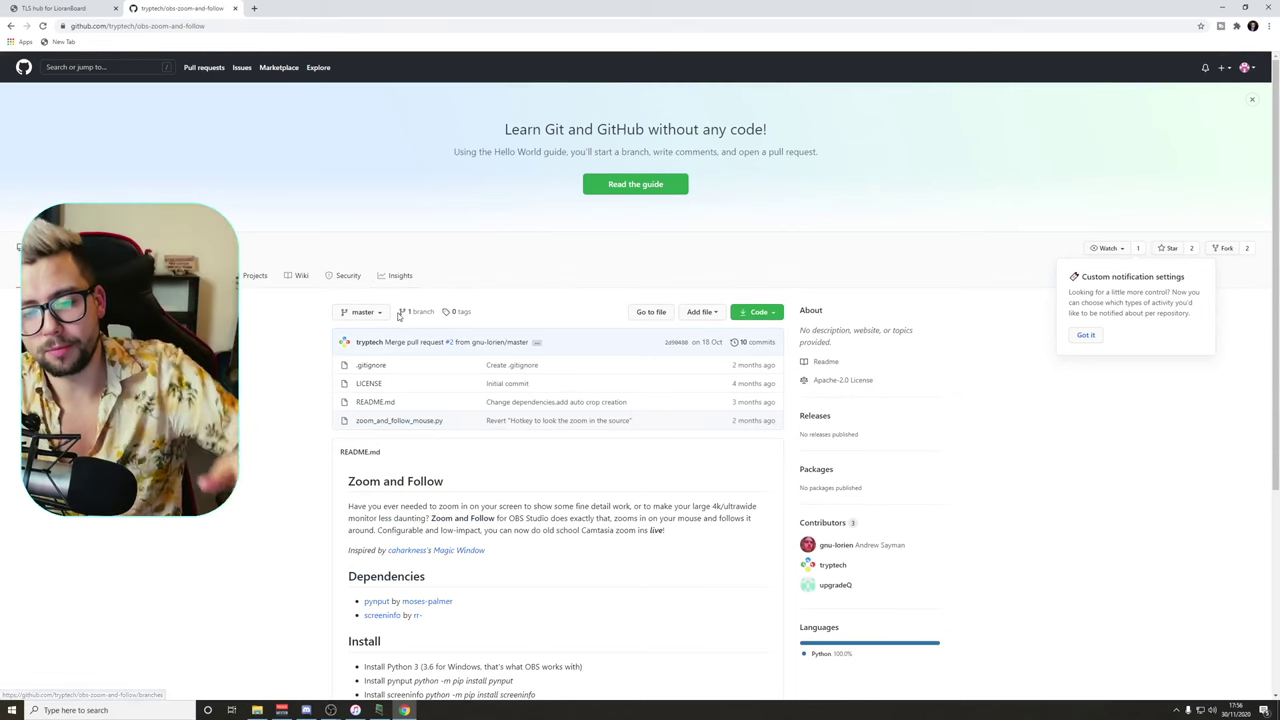
- Download the obs-zoom-and-follow repository as a ZIP via Code > Download ZIP, then scroll to the README
scroll(417, 305, down, 1)
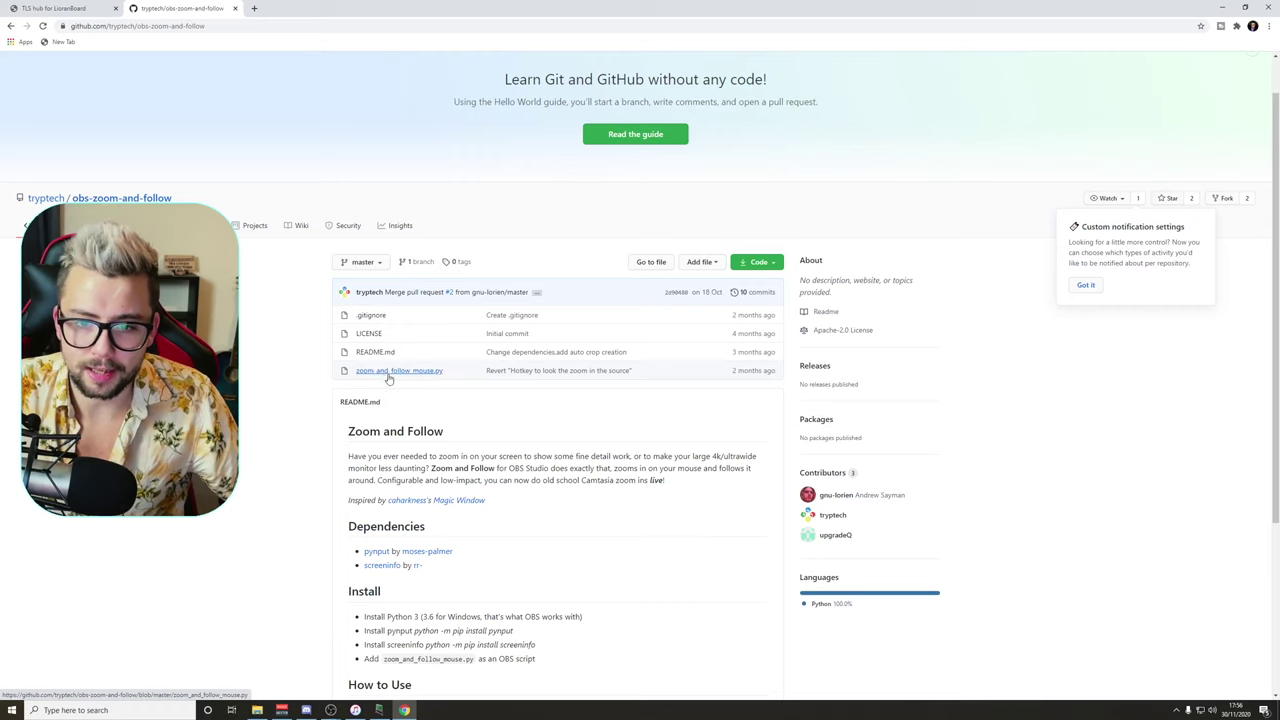
click(772, 263)
click(656, 389)
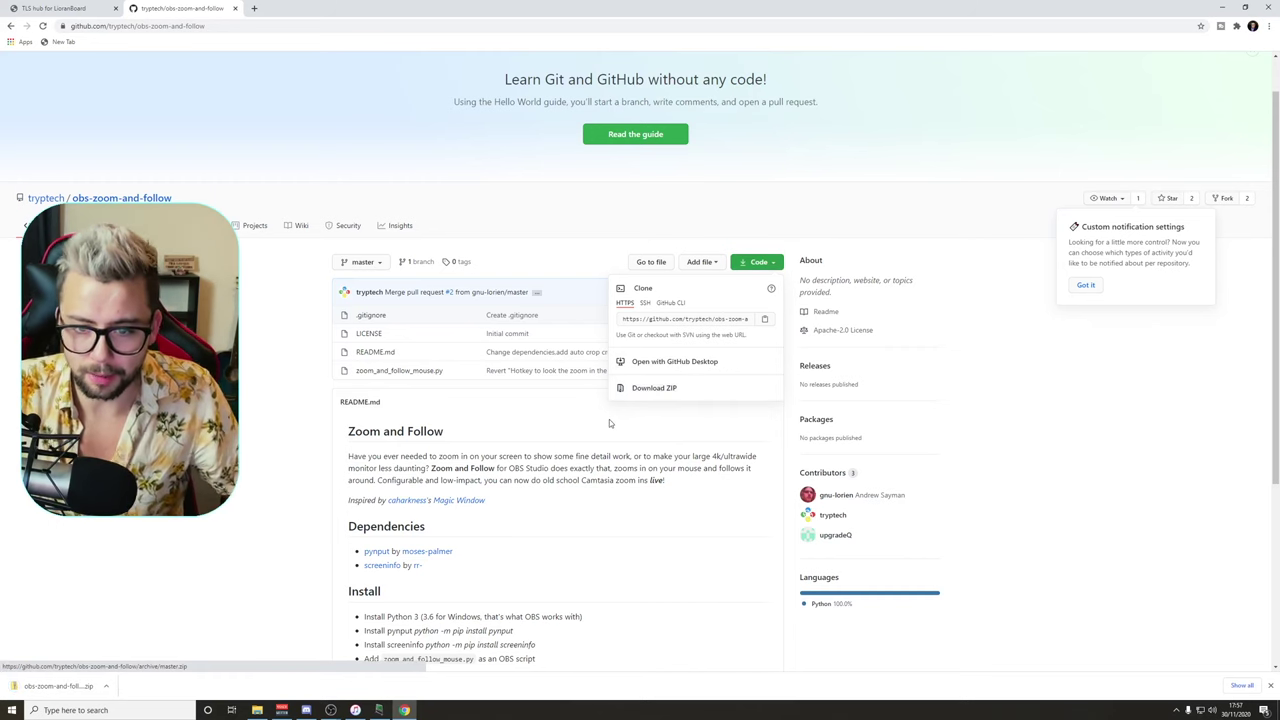
scroll(547, 422, down, 3)
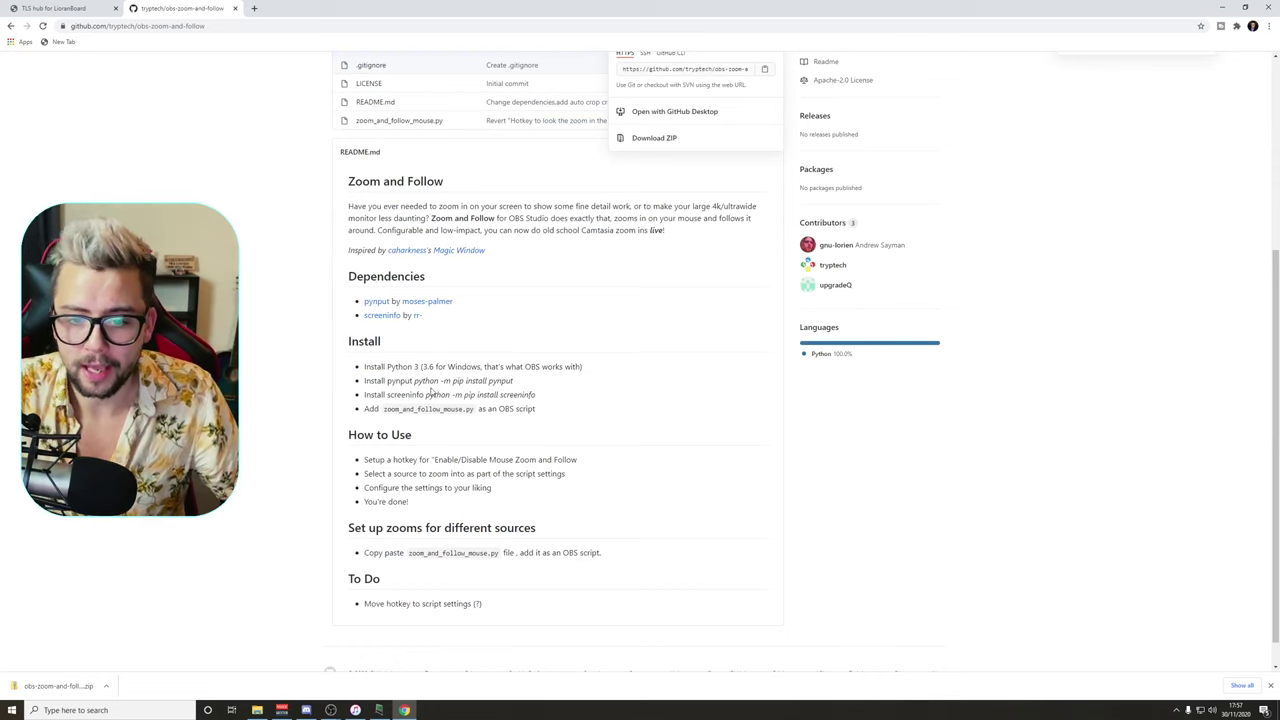
- Launch Command Prompt from a Windows search for 'cmd' and move it right
click(115, 711)
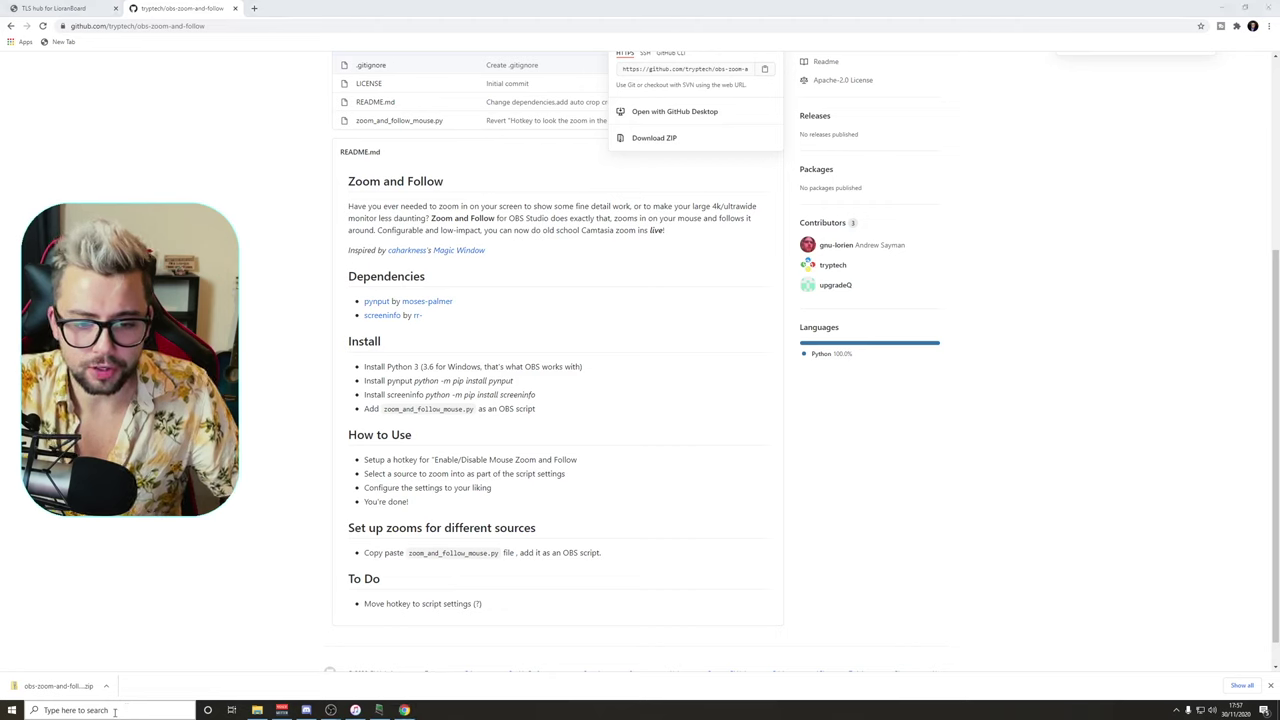
text(cmd)
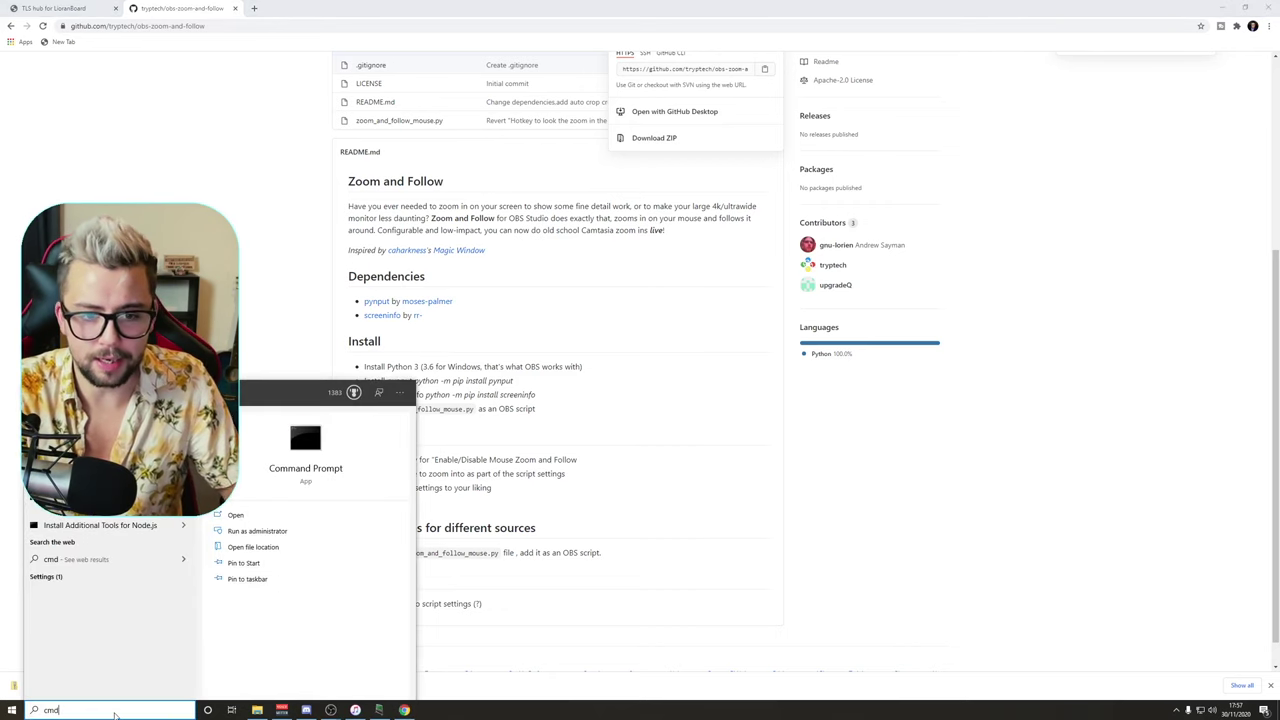
key(Return)
drag(190, 103, 420, 120)
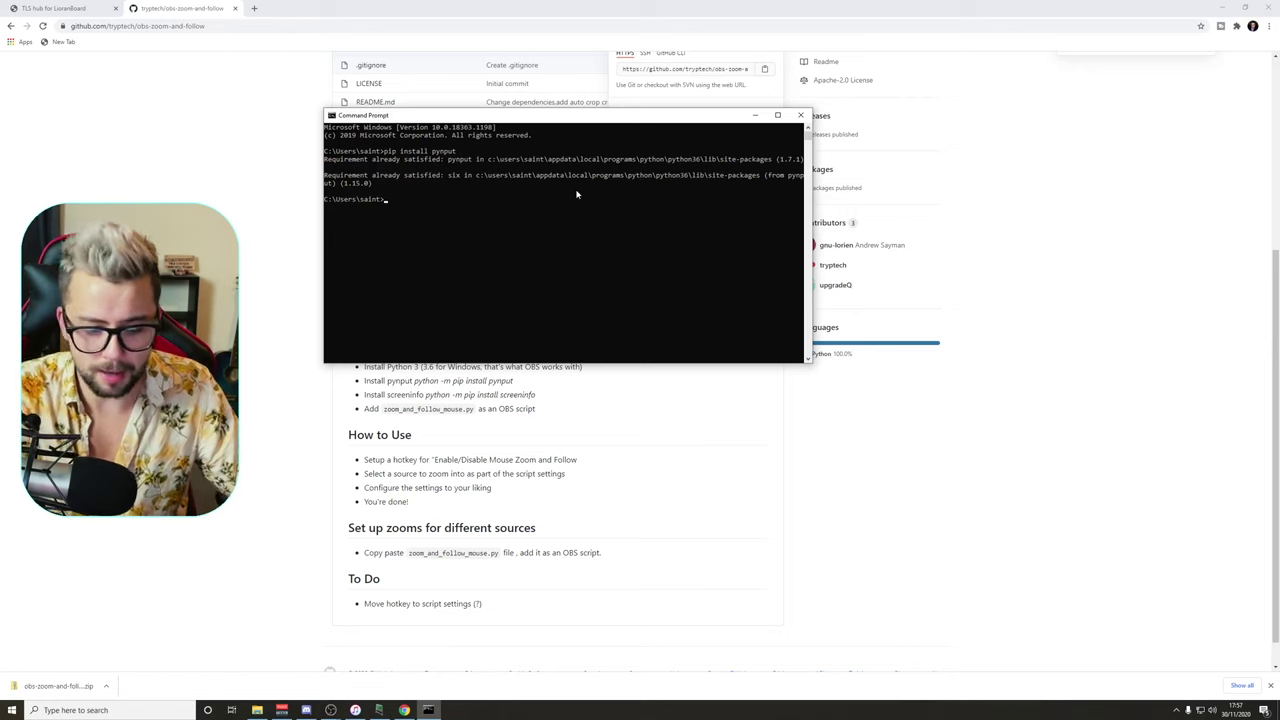
- Run 'pip install screeninfo', confirm it is already installed, and close Command Prompt
text(pip )
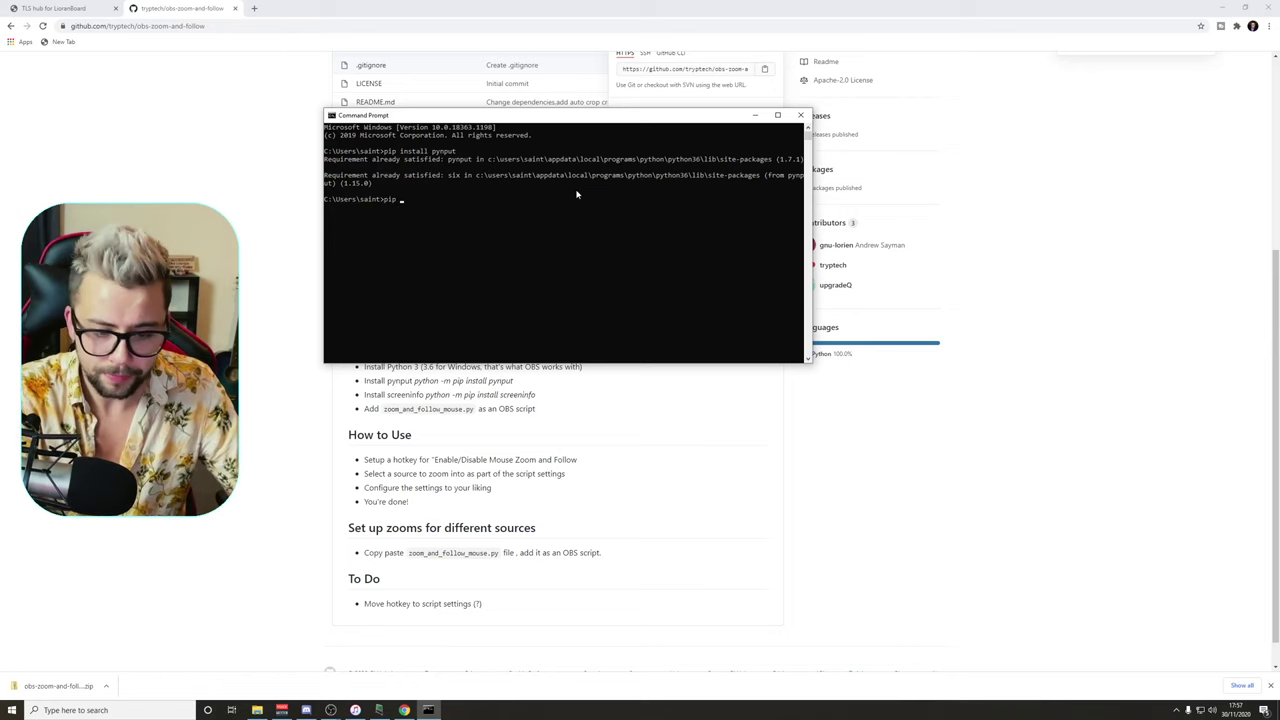
text(install sc)
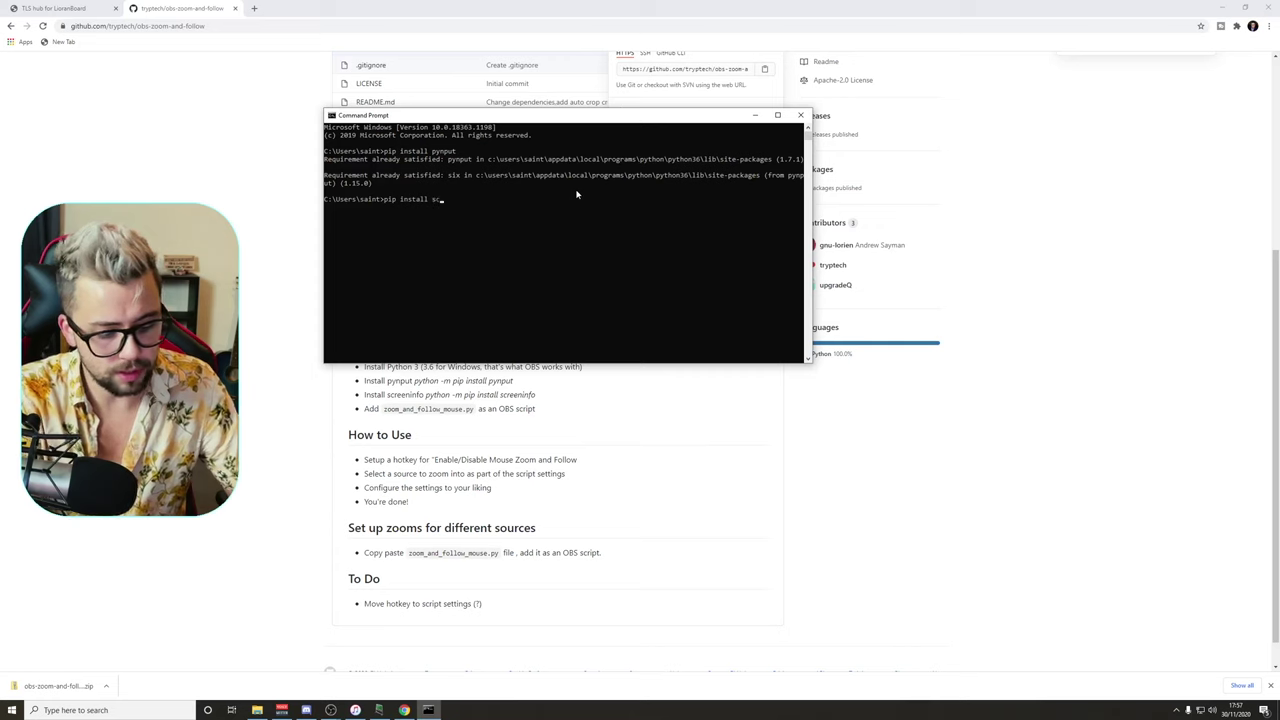
text(reeninfo)
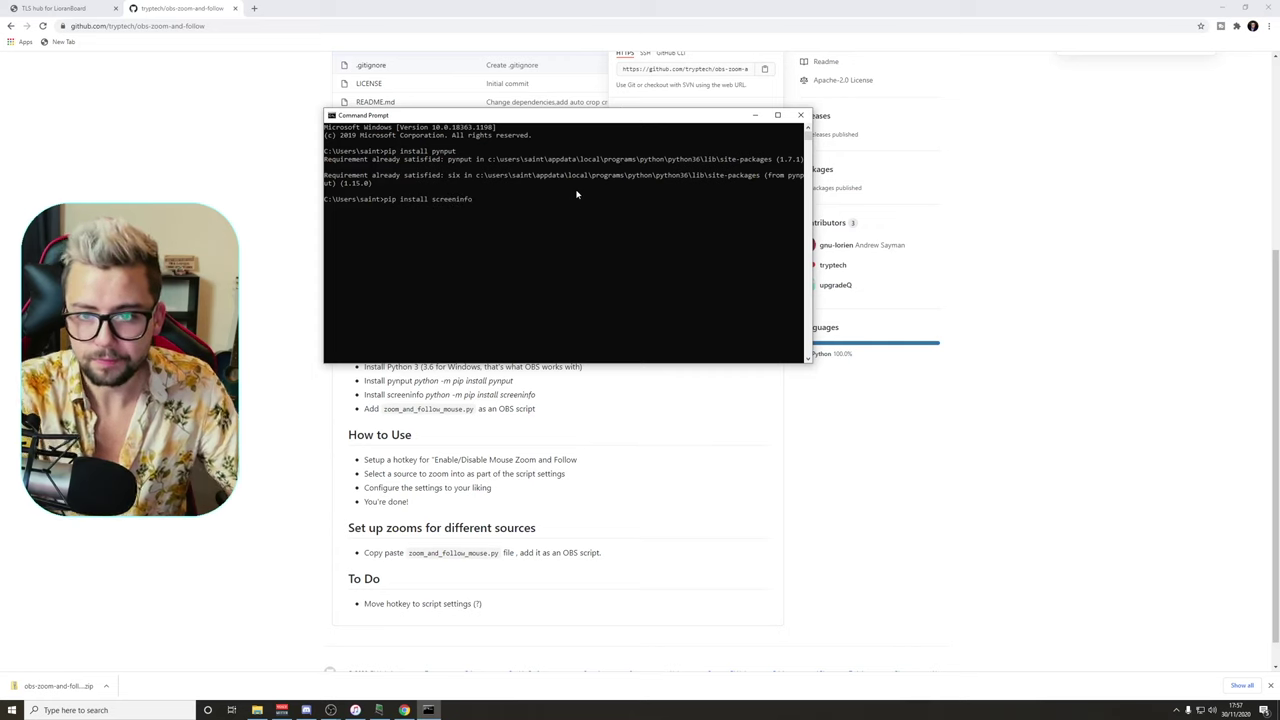
key(Return)
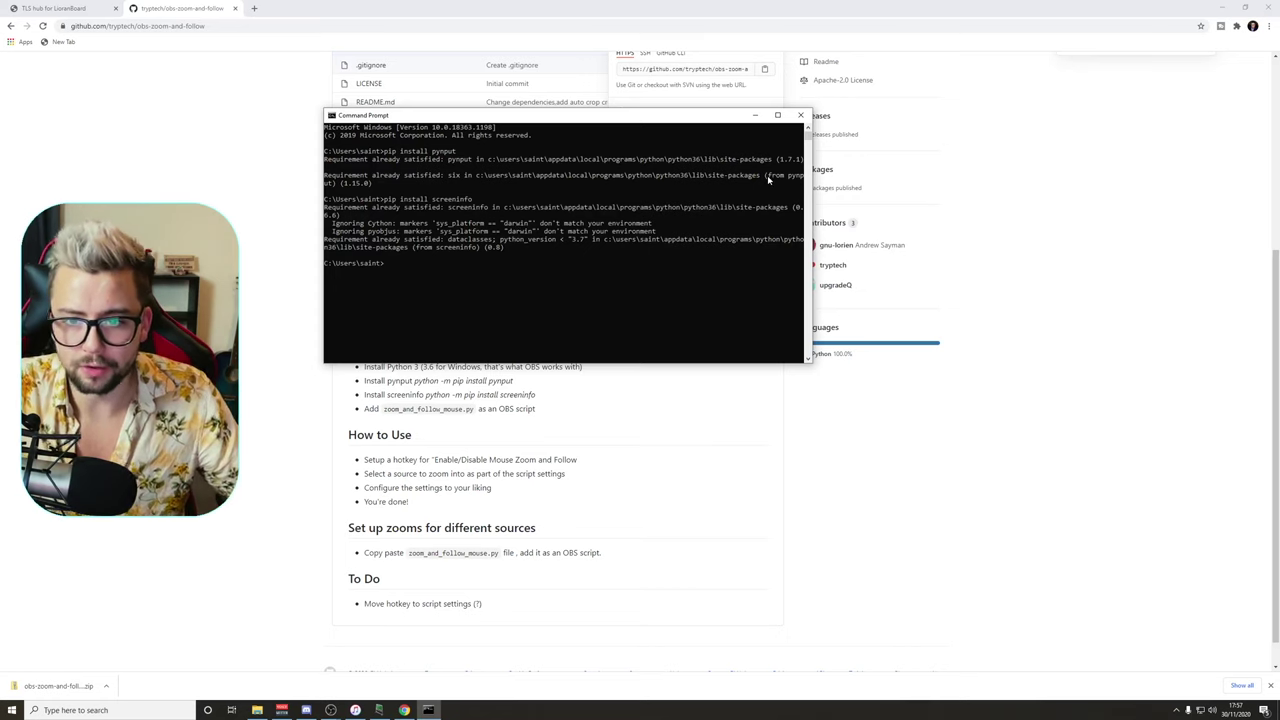
click(802, 117)
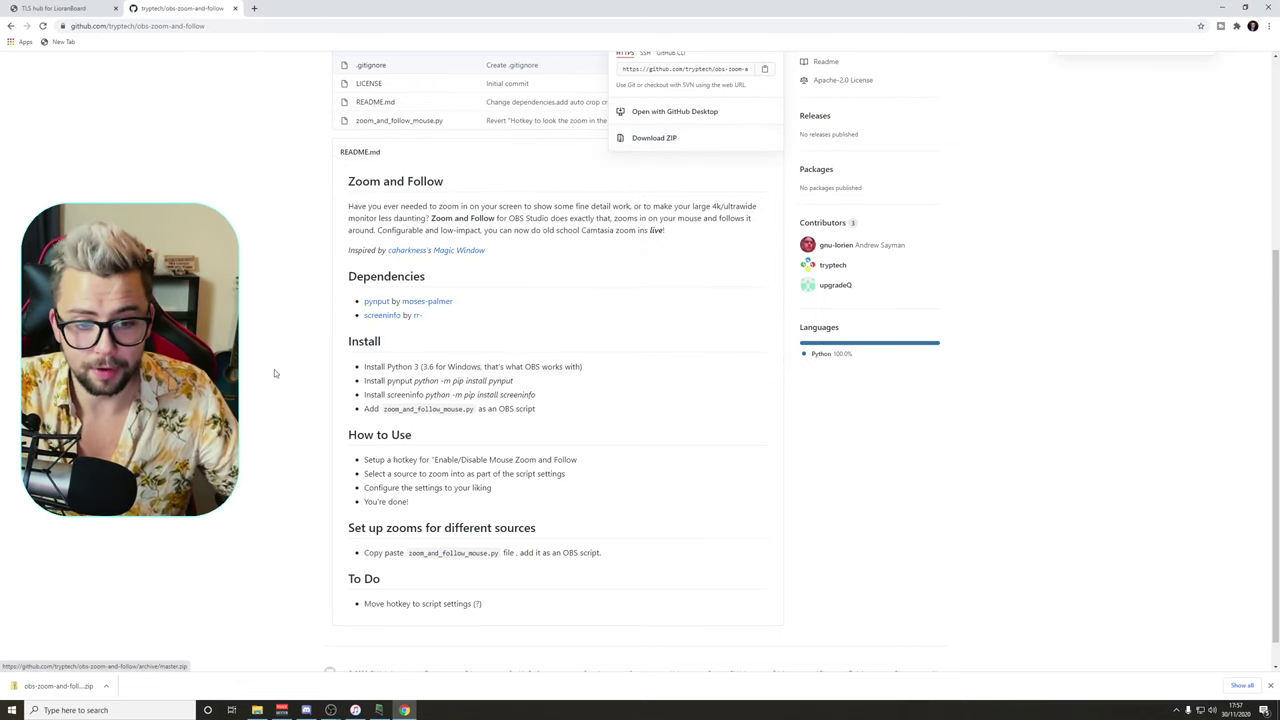
- Open the downloaded ZIP and confirm zoom_and_follow_mouse.py is in obs-zoom-and-follow-master, then close Explorer
click(58, 686)
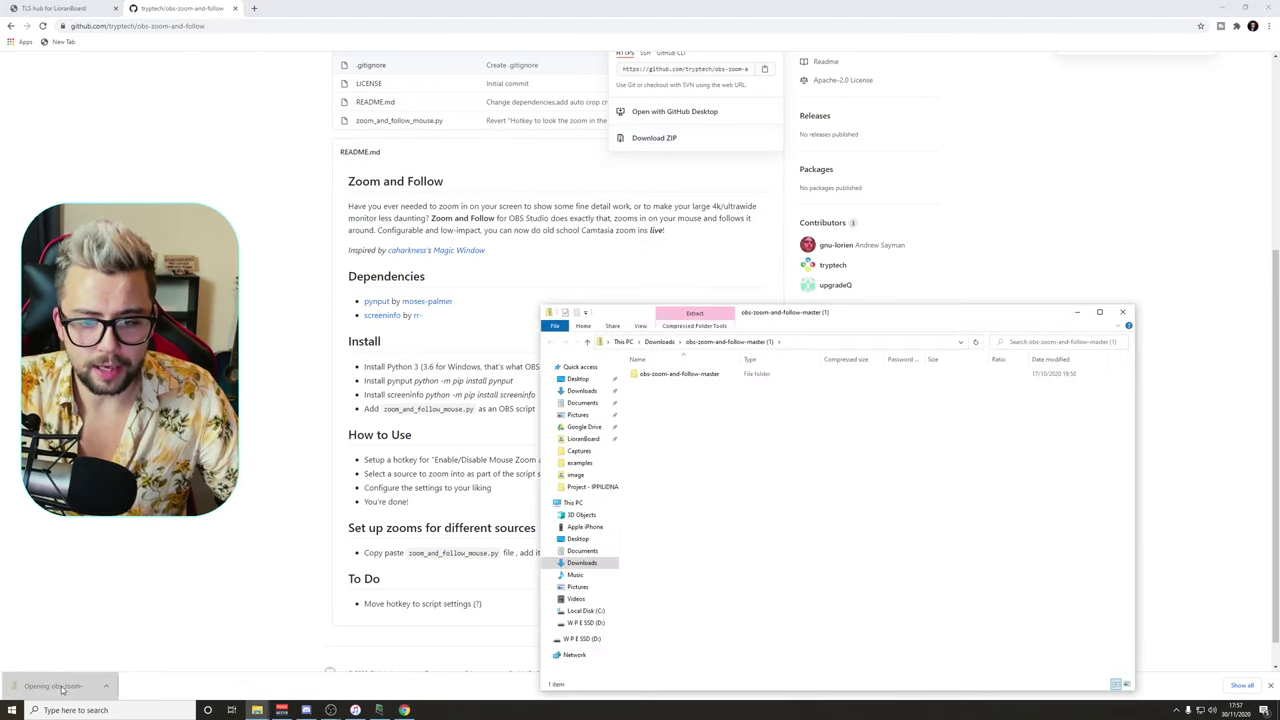
drag(726, 310, 518, 173)
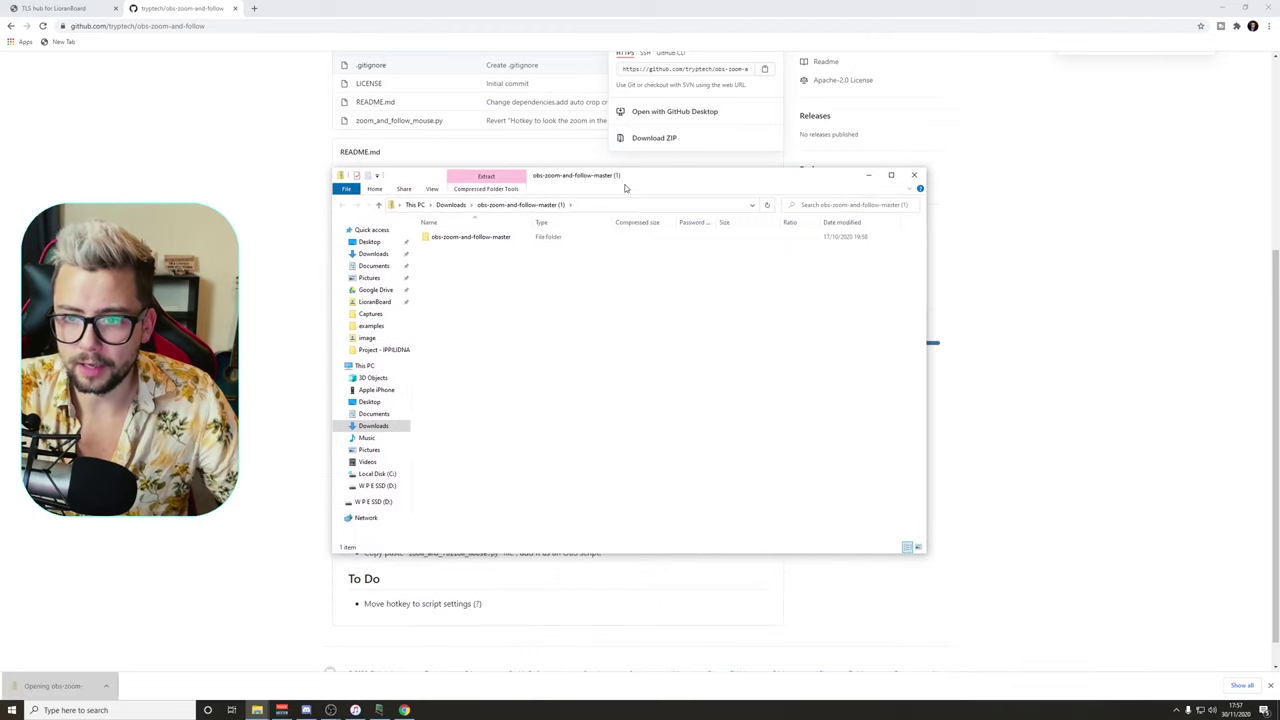
double_click(455, 238)
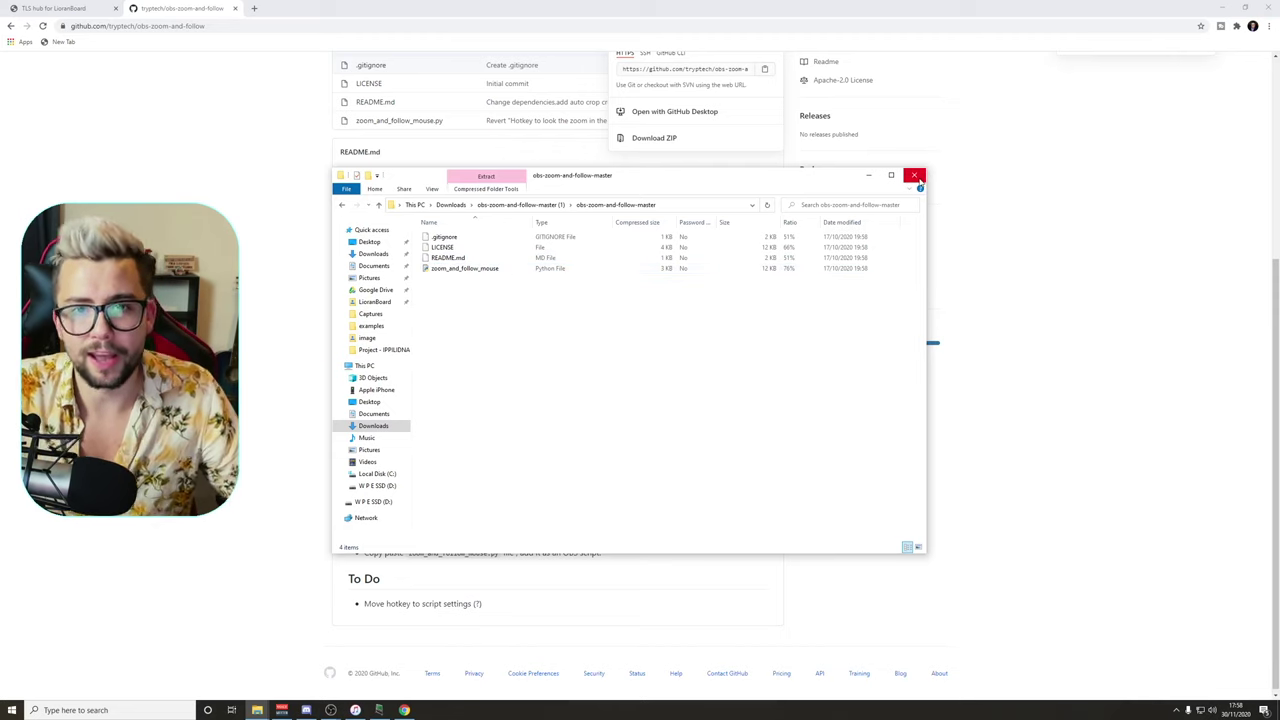
click(915, 176)
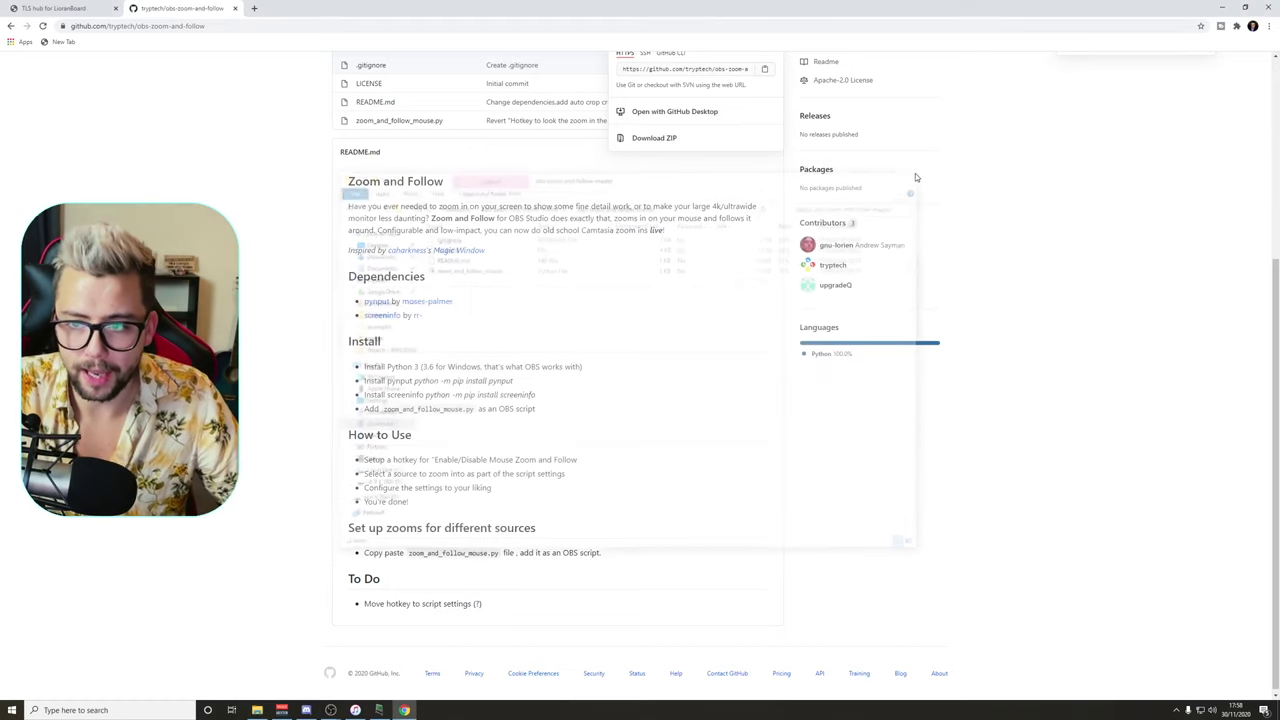
- In OBS Tools > Scripts, remove the old zoom_and_follow_mouse.py script
mouse_move(333, 711)
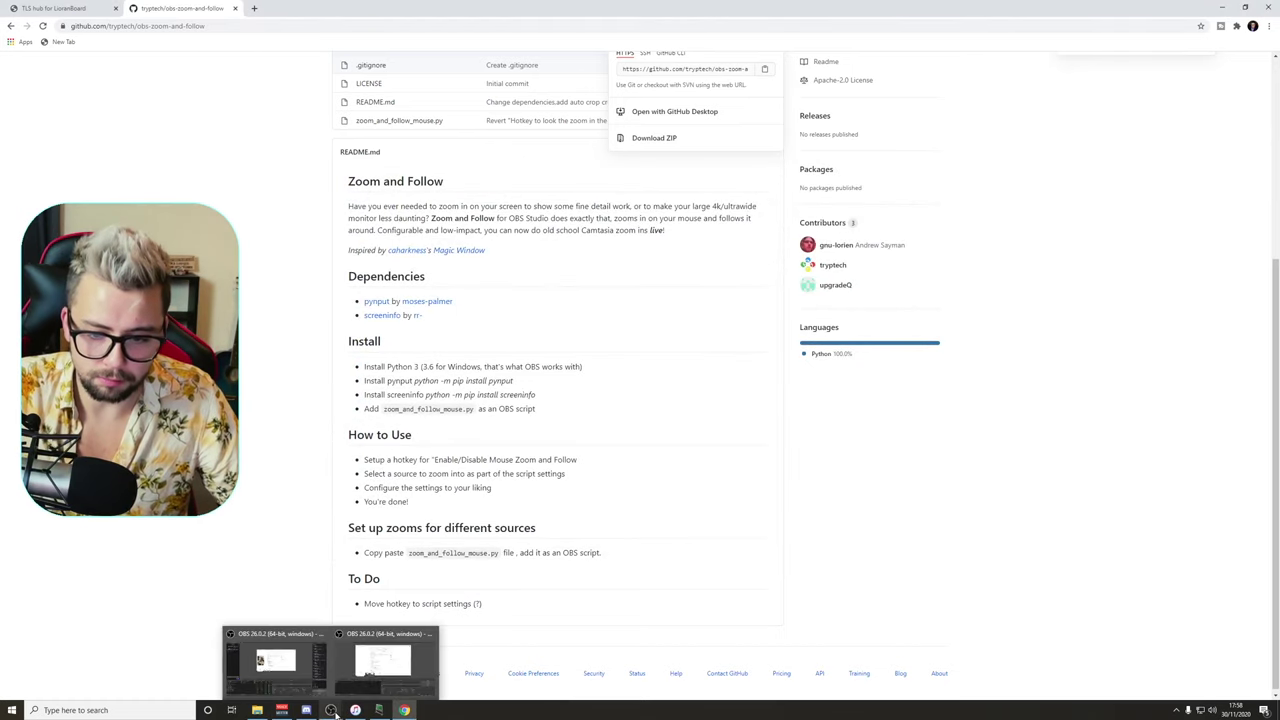
click(370, 685)
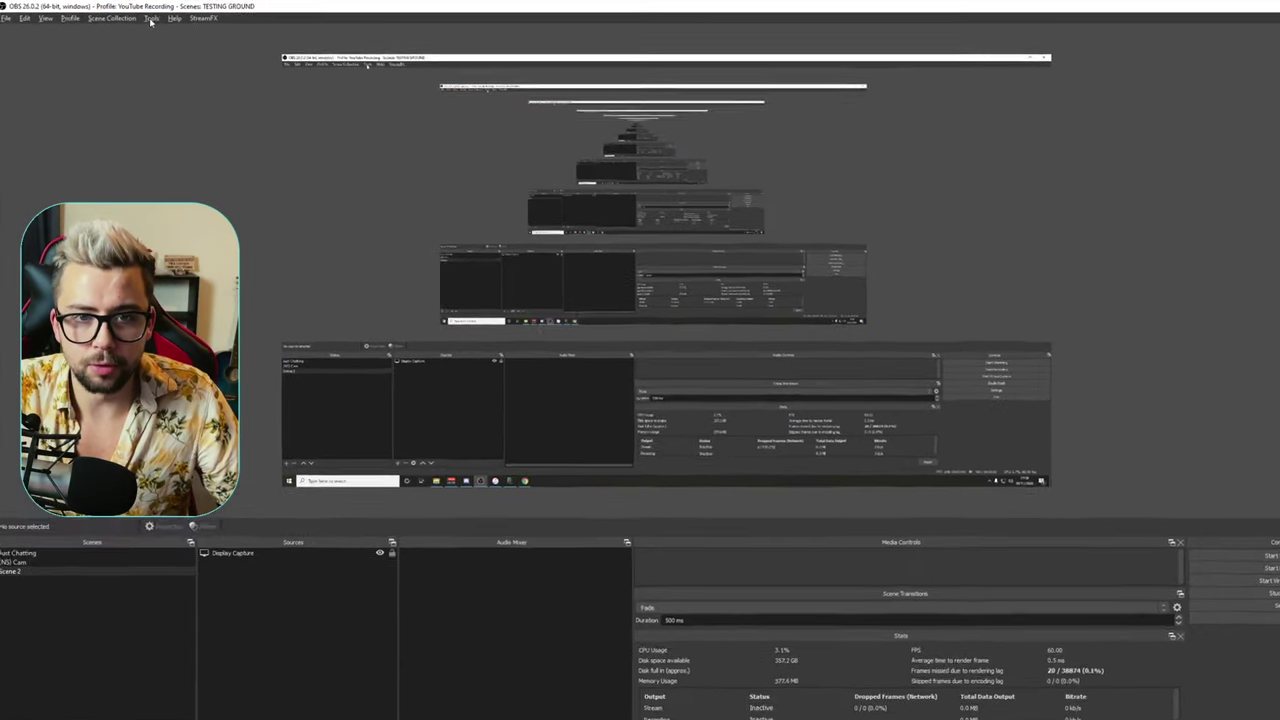
click(142, 18)
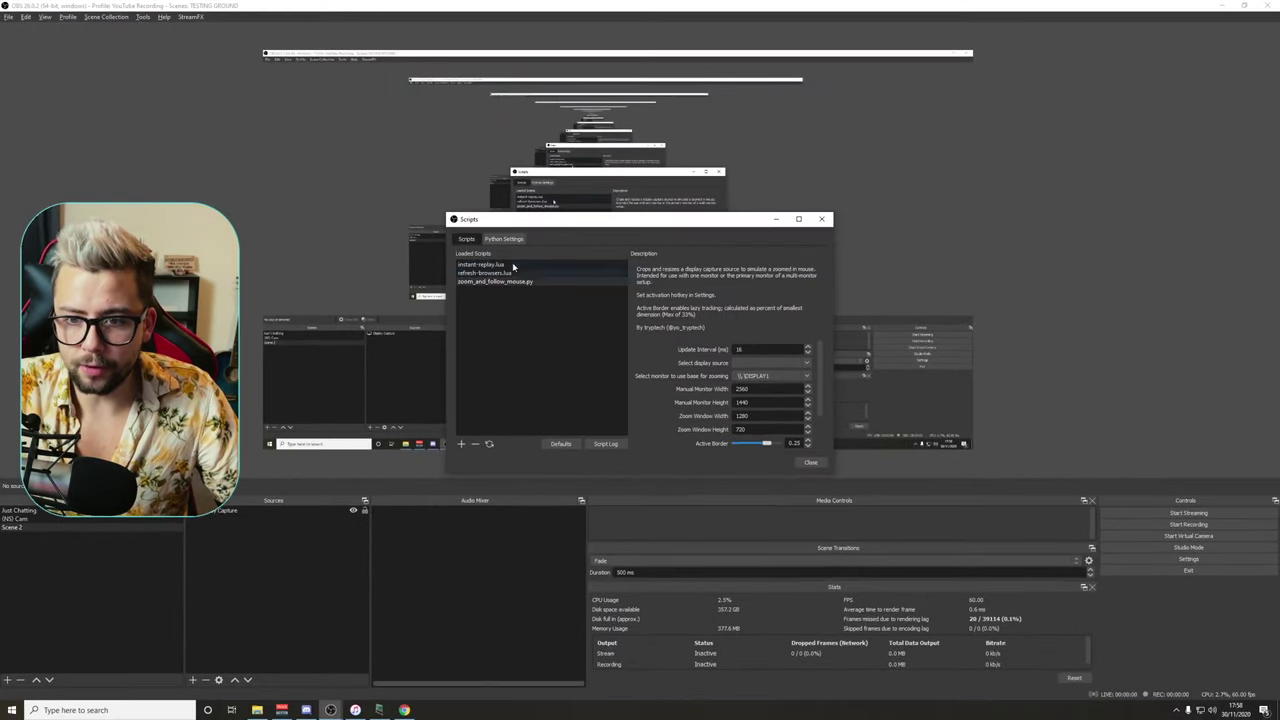
click(475, 444)
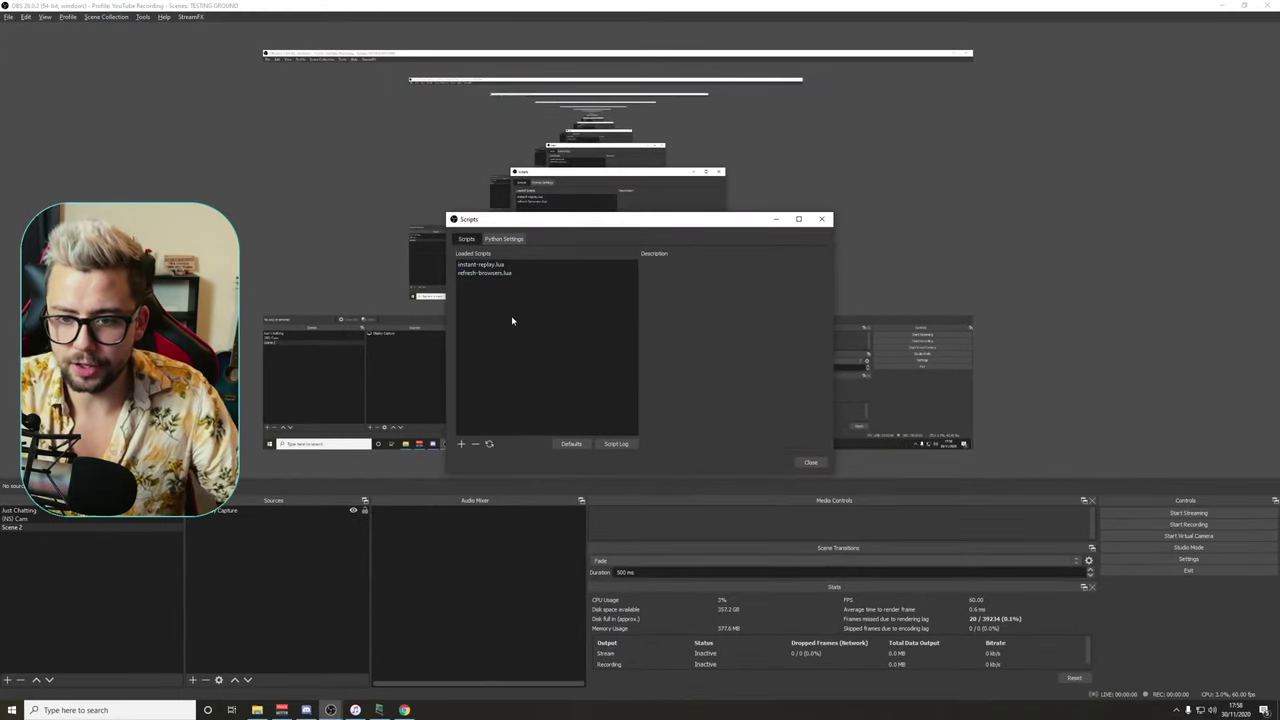
- Add zoom_and_follow_mouse.py from the downloaded folder and view the Python install path settings
click(461, 444)
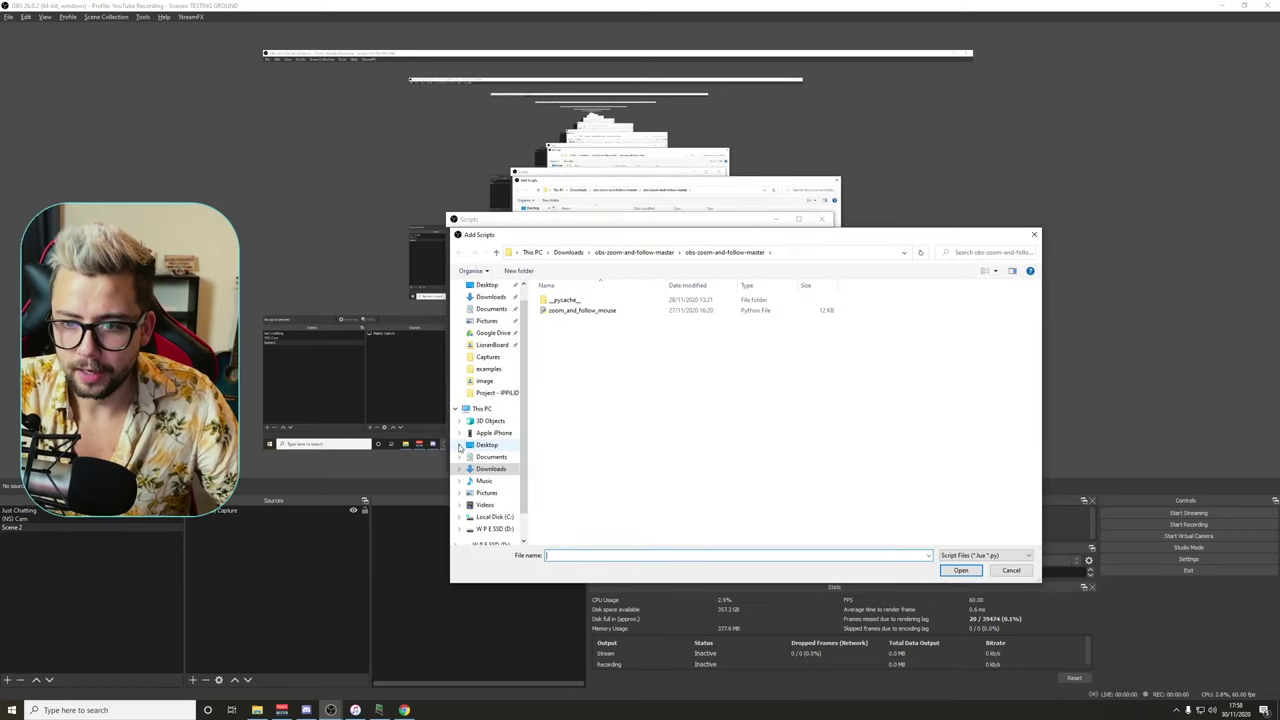
click(581, 312)
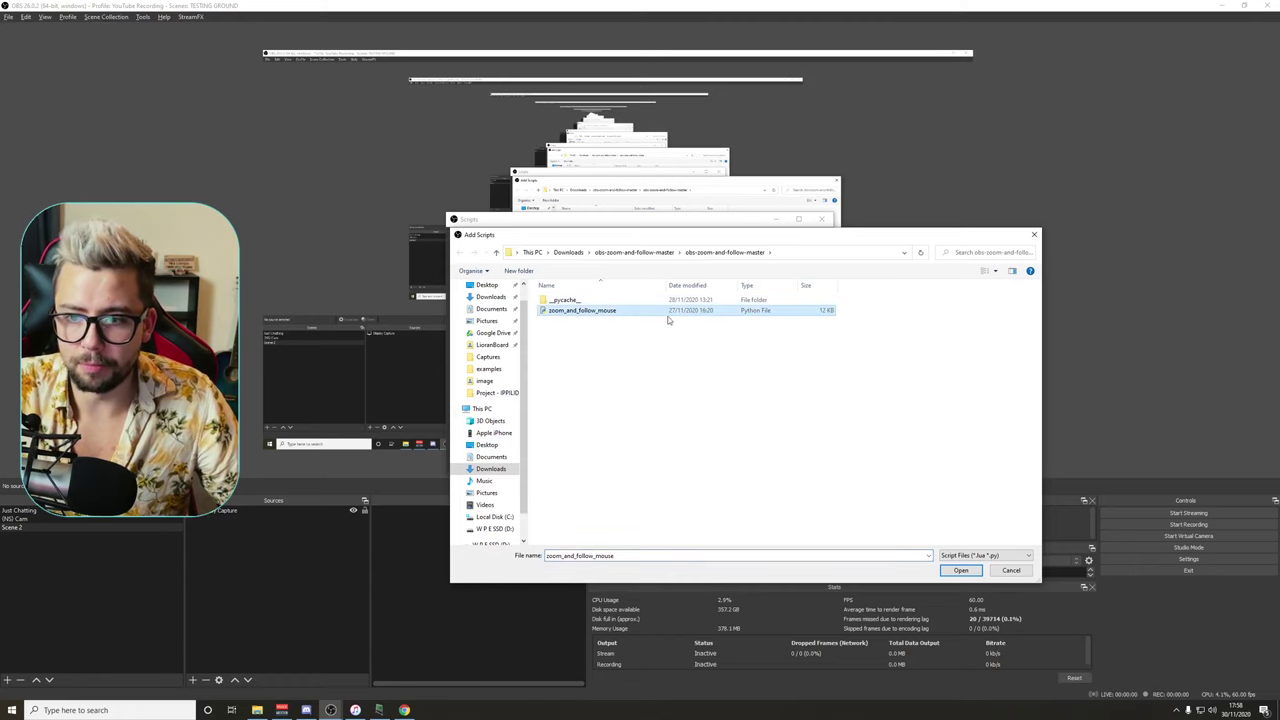
double_click(594, 312)
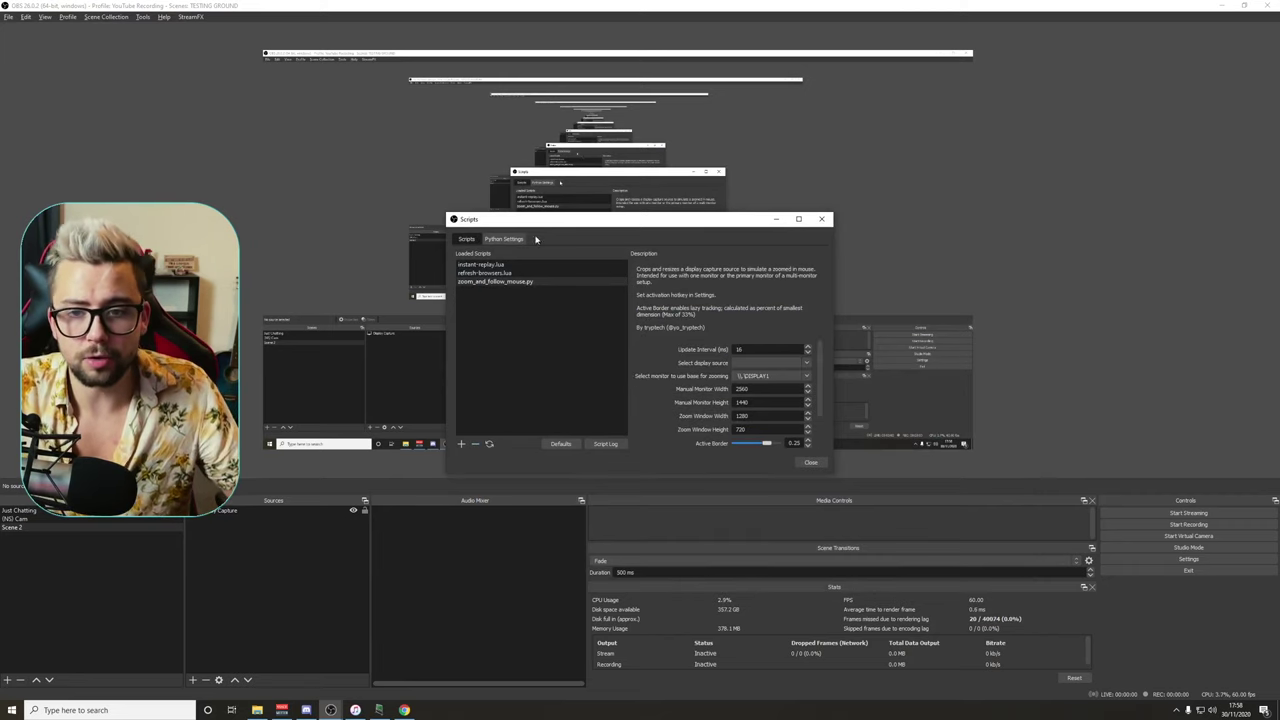
click(505, 239)
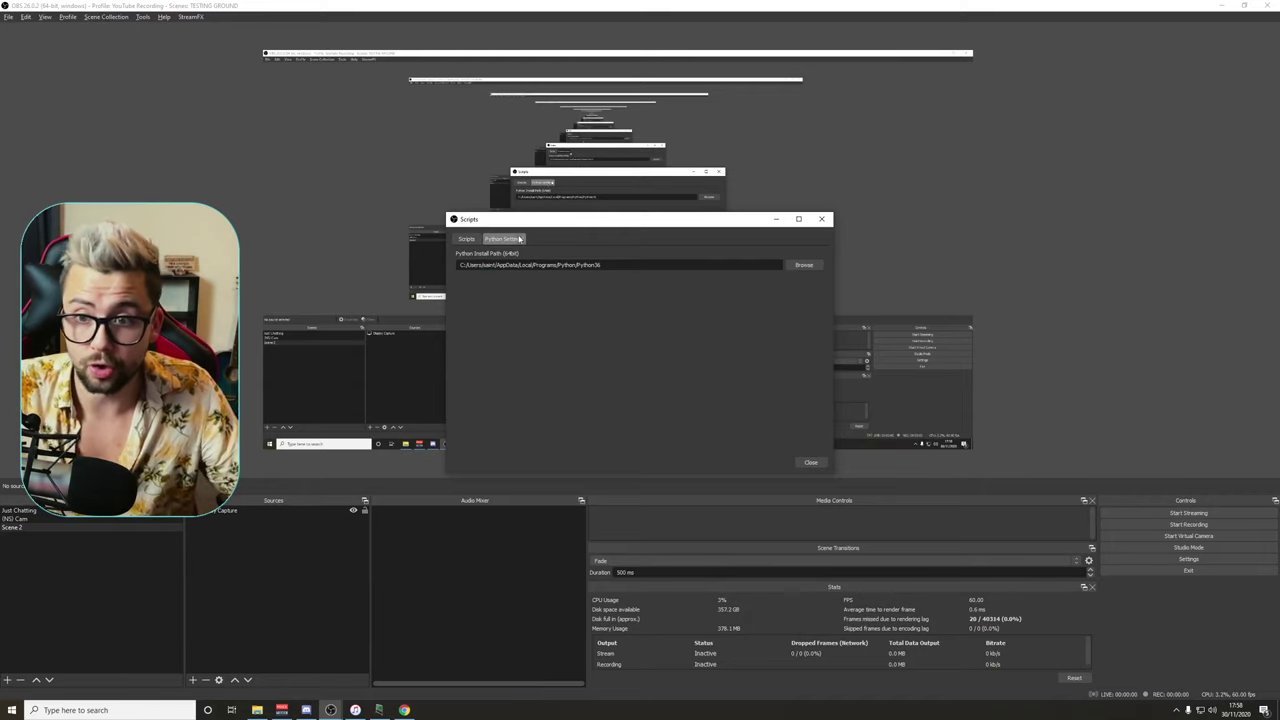
- Review the loaded script's settings, repositioning the Scripts dialog and checking Update Interval 16
click(466, 240)
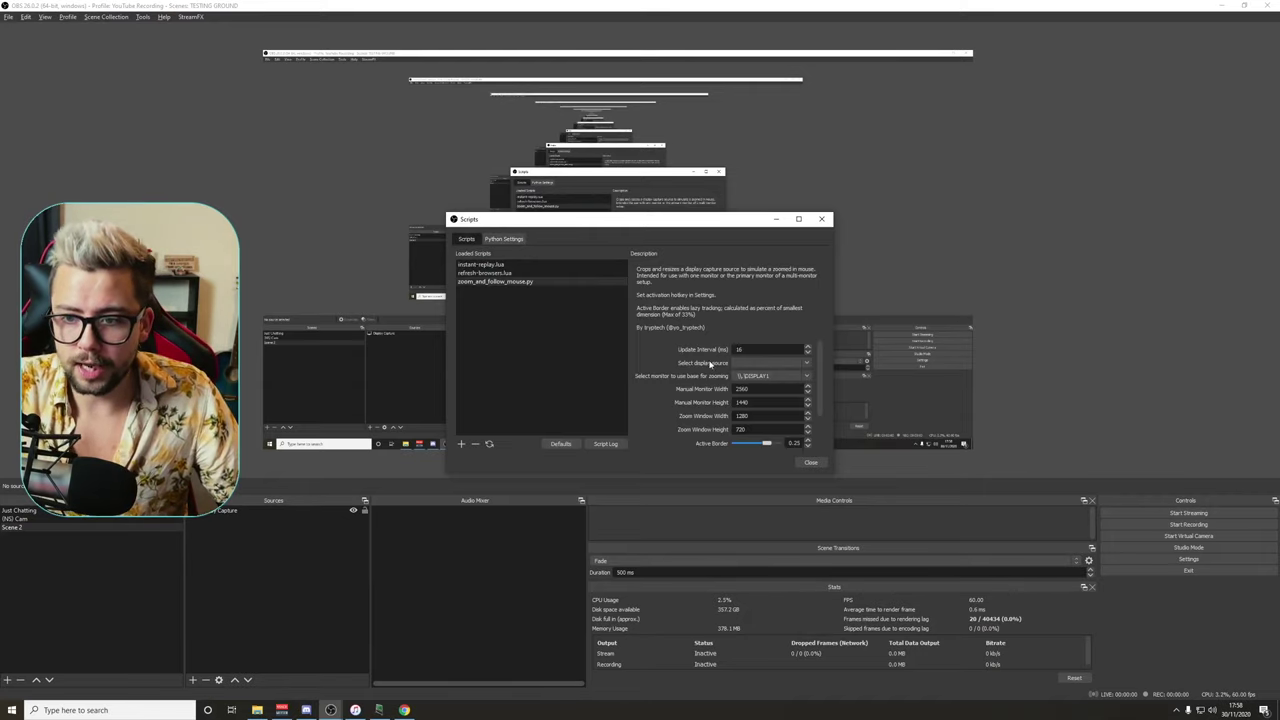
scroll(710, 365, down, 1)
scroll(717, 378, up, 1)
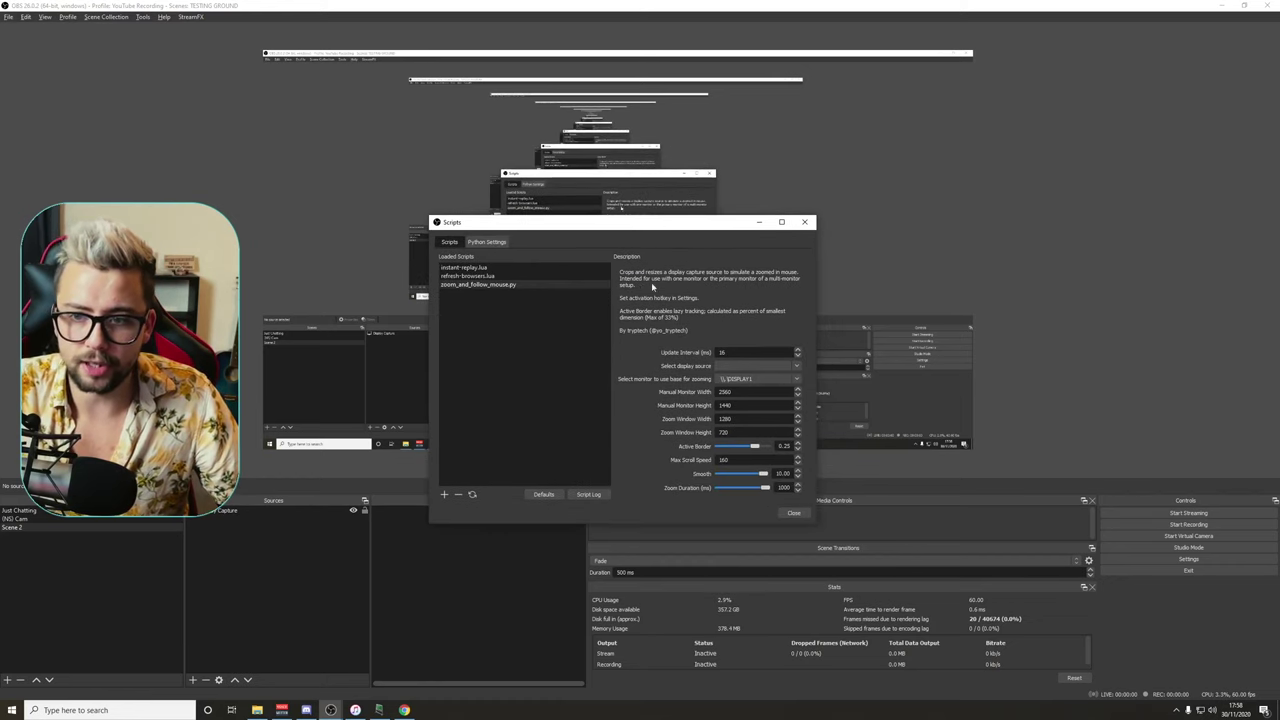
drag(646, 231, 737, 305)
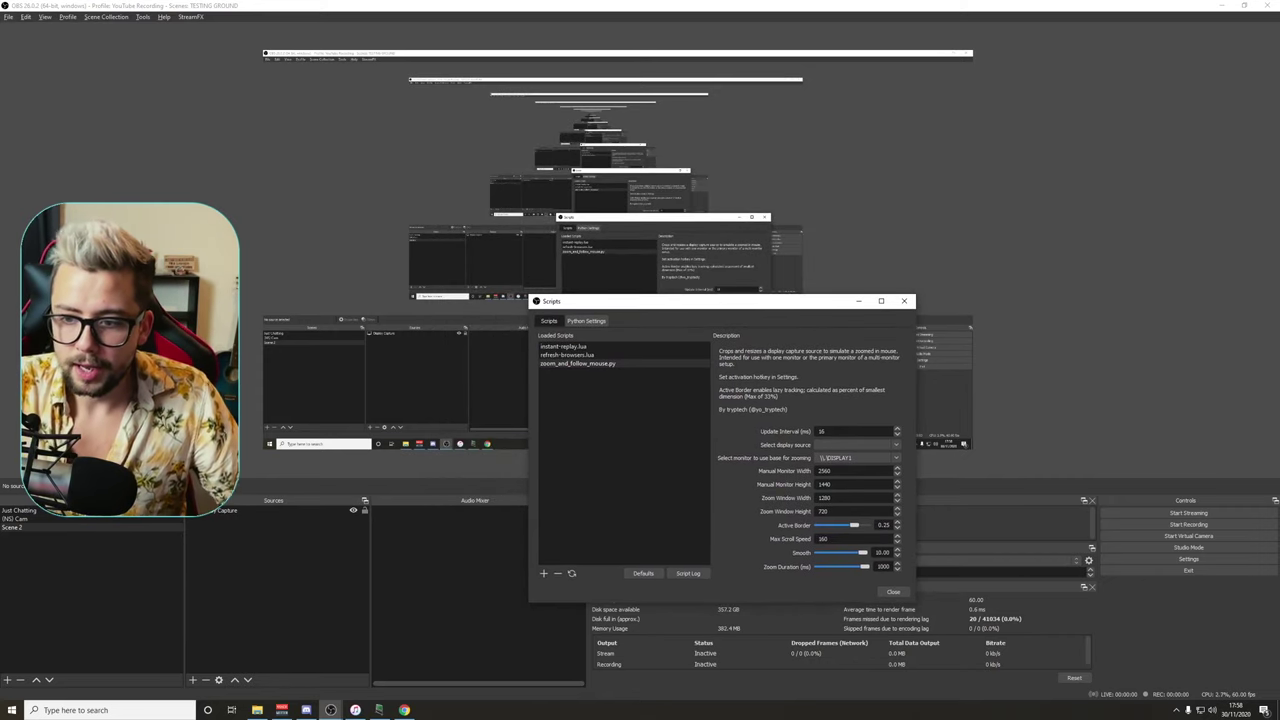
double_click(821, 431)
click(713, 259)
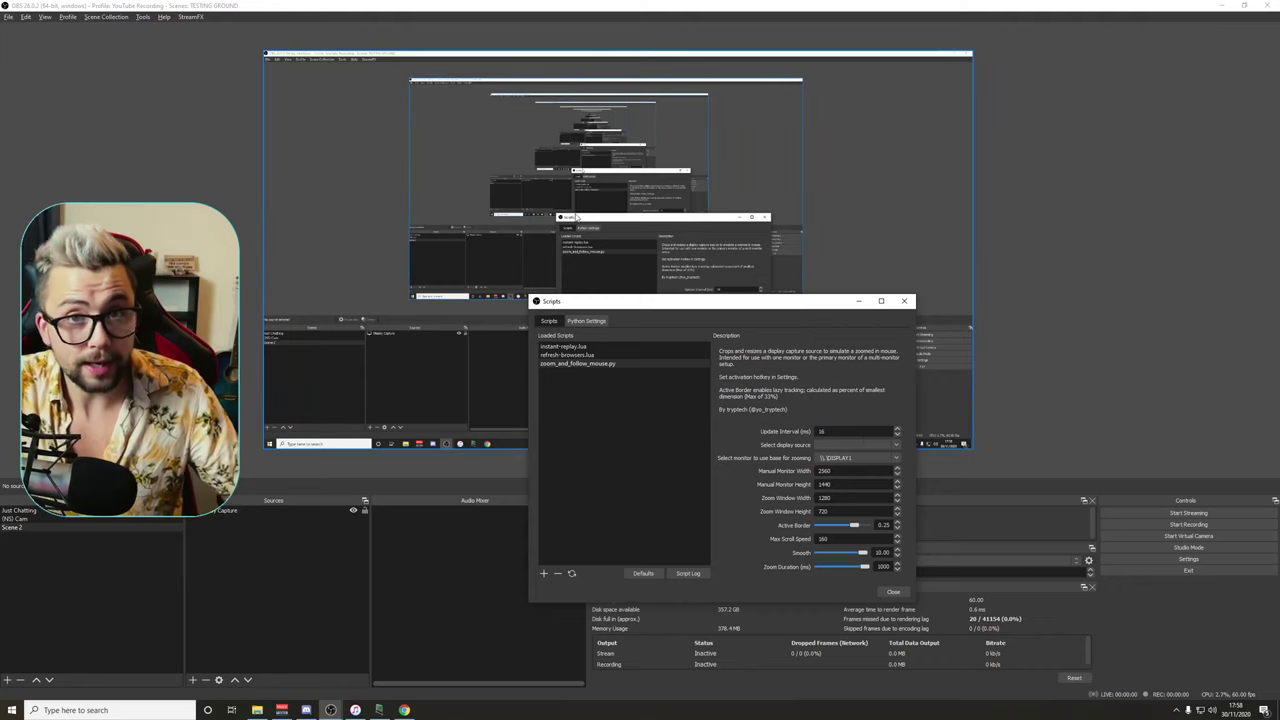
click(830, 431)
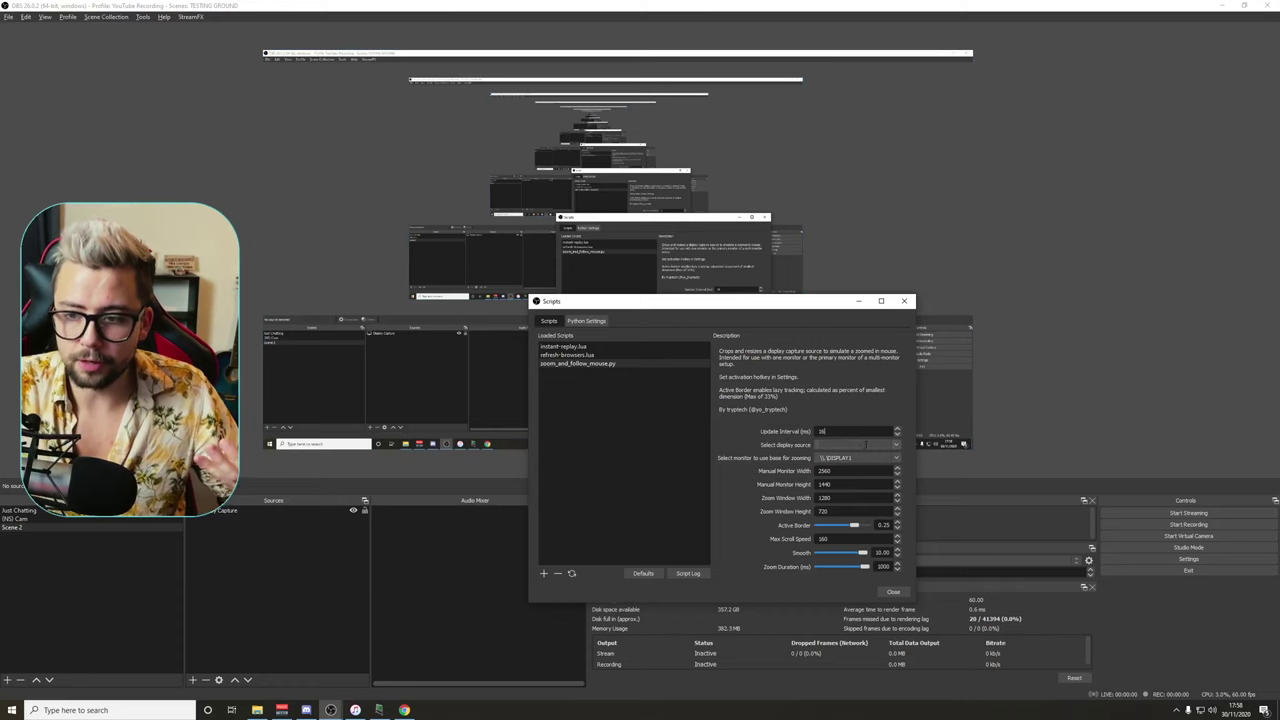
- Set the script's zoom source to Display Capture and bring the Scripts window back forward
click(212, 512)
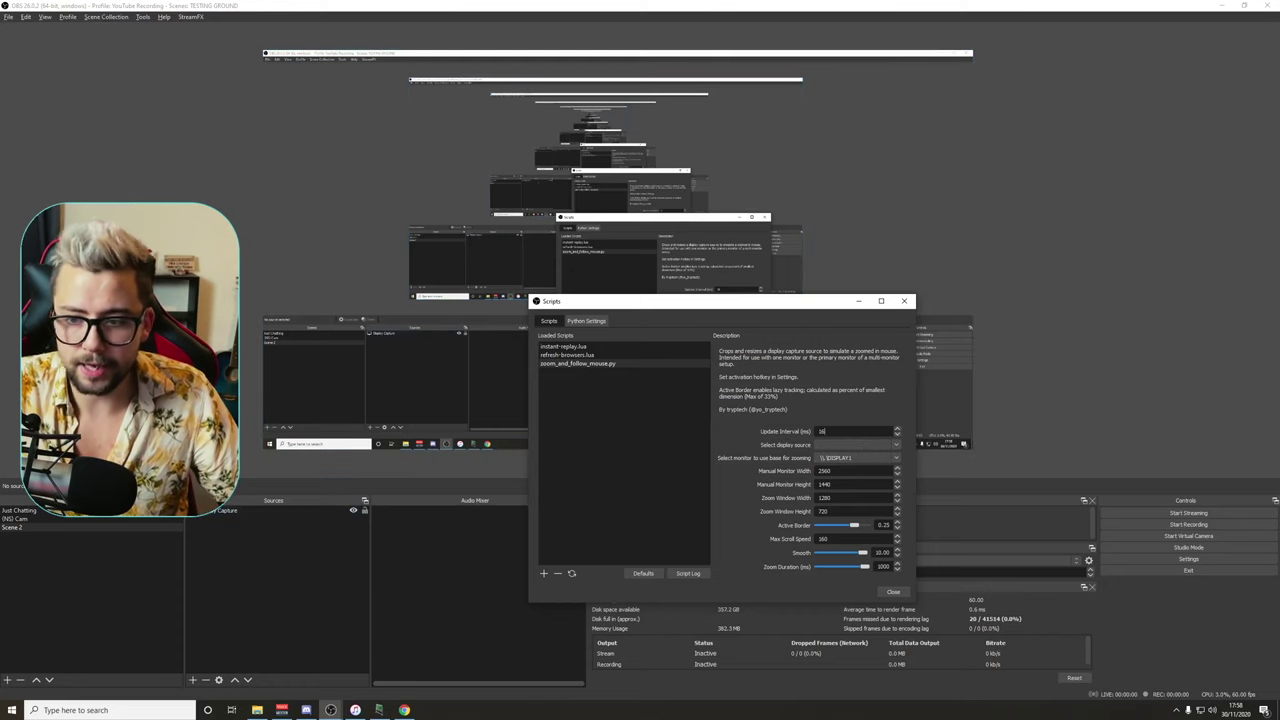
click(855, 444)
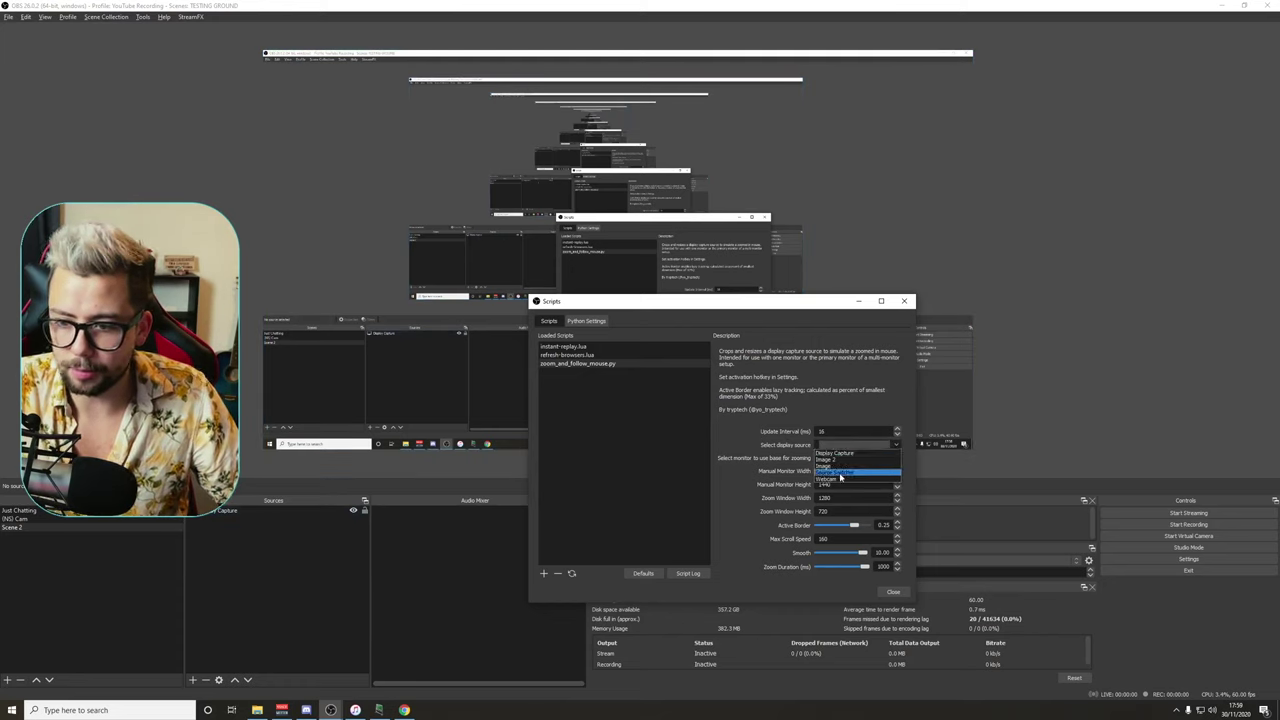
click(835, 453)
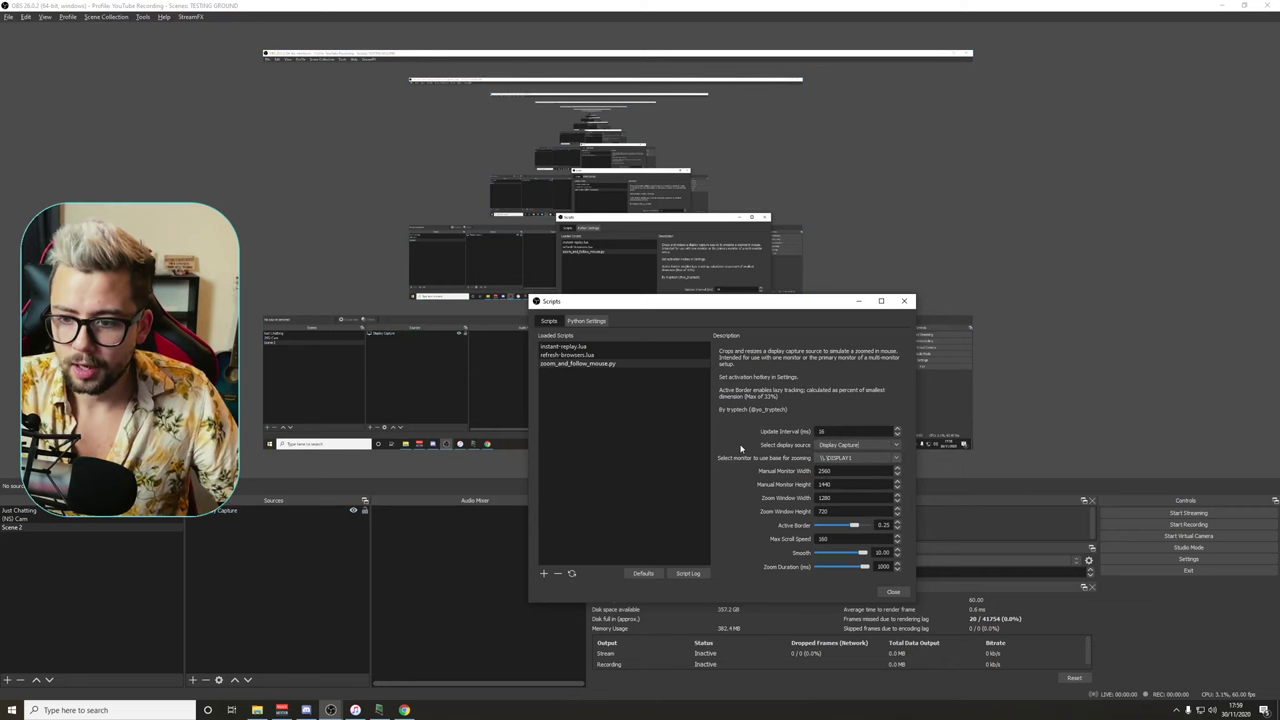
click(485, 195)
click(299, 511)
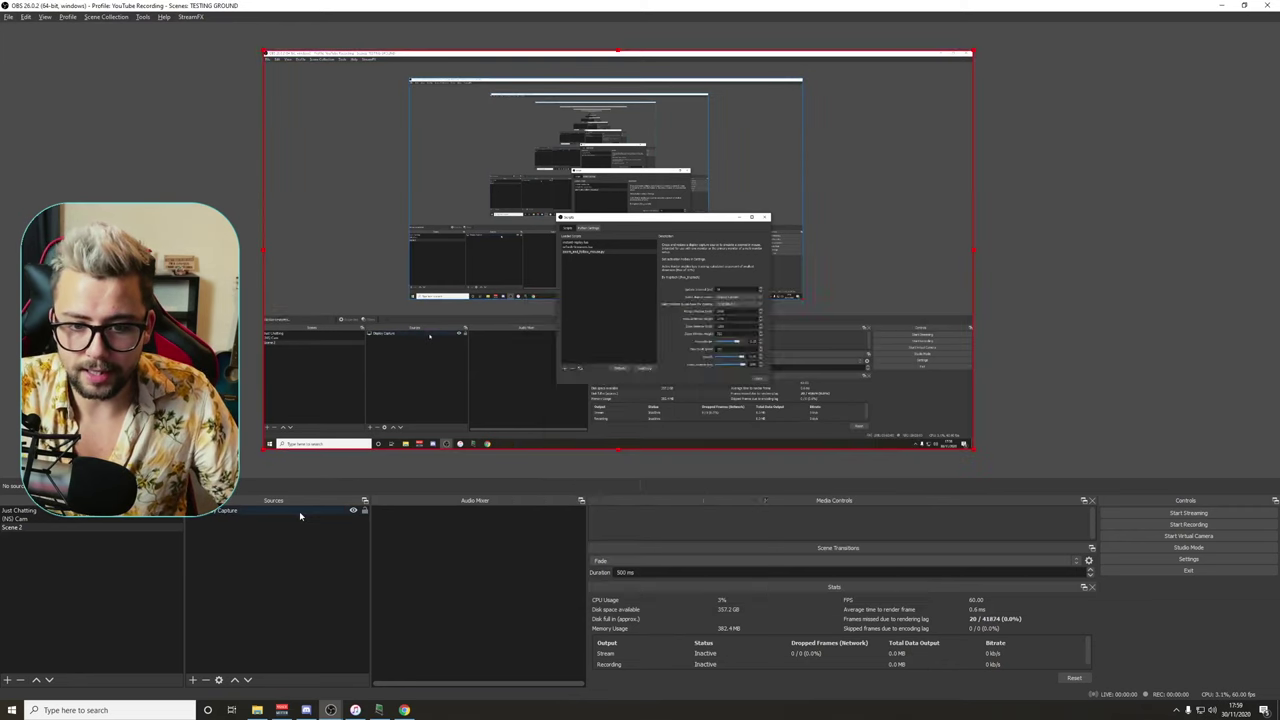
mouse_move(333, 708)
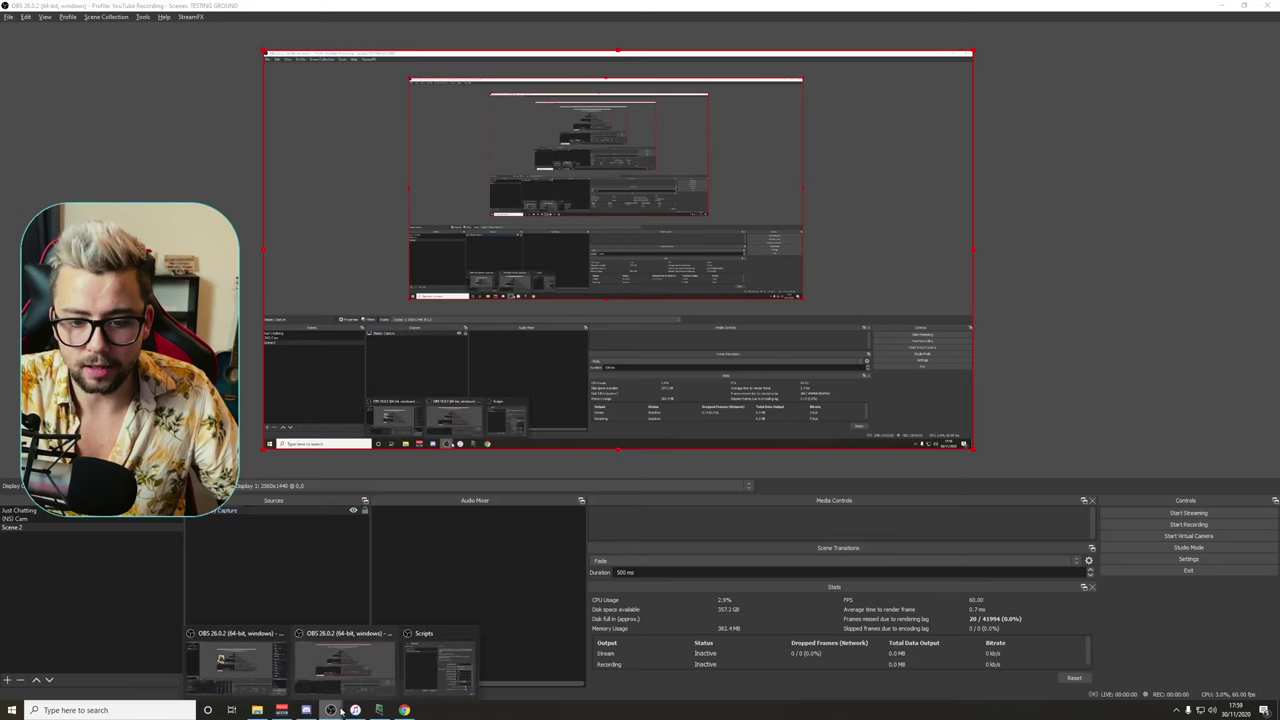
click(440, 665)
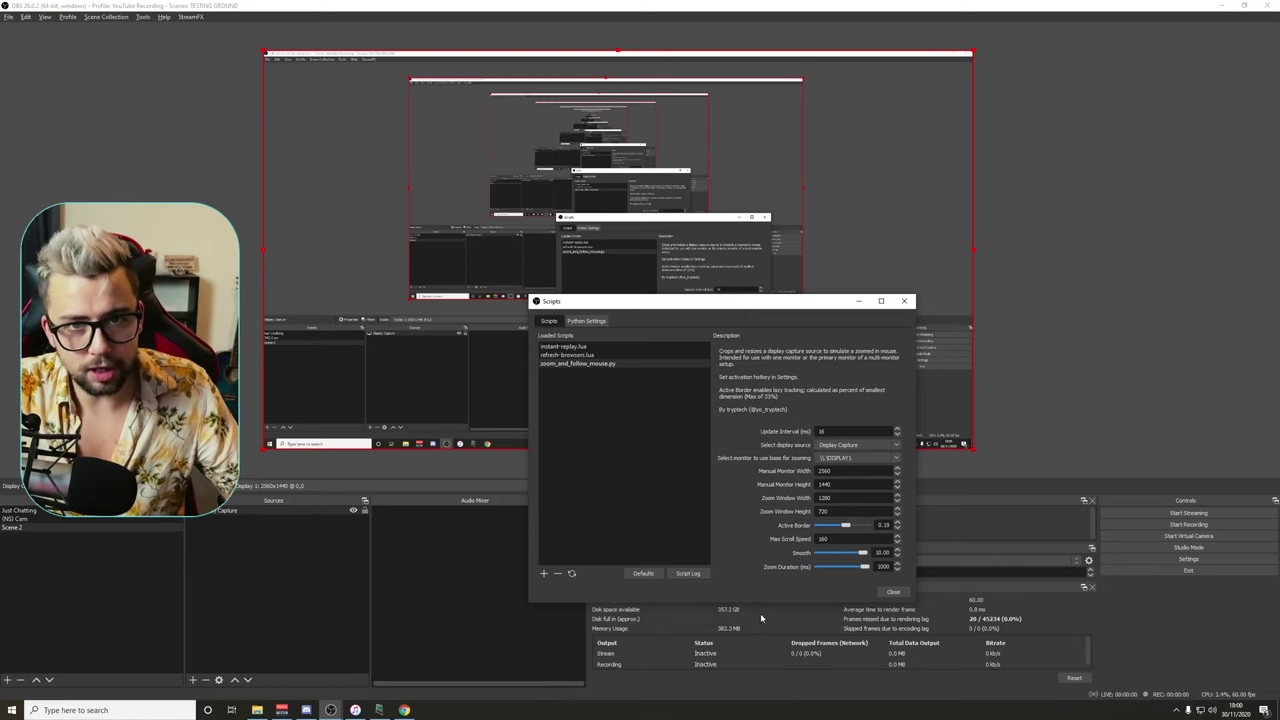
- Assign Ctrl+/ to Enable/Disable Mouse Zoom and Follow in Settings > Hotkeys
drag(681, 307, 615, 272)
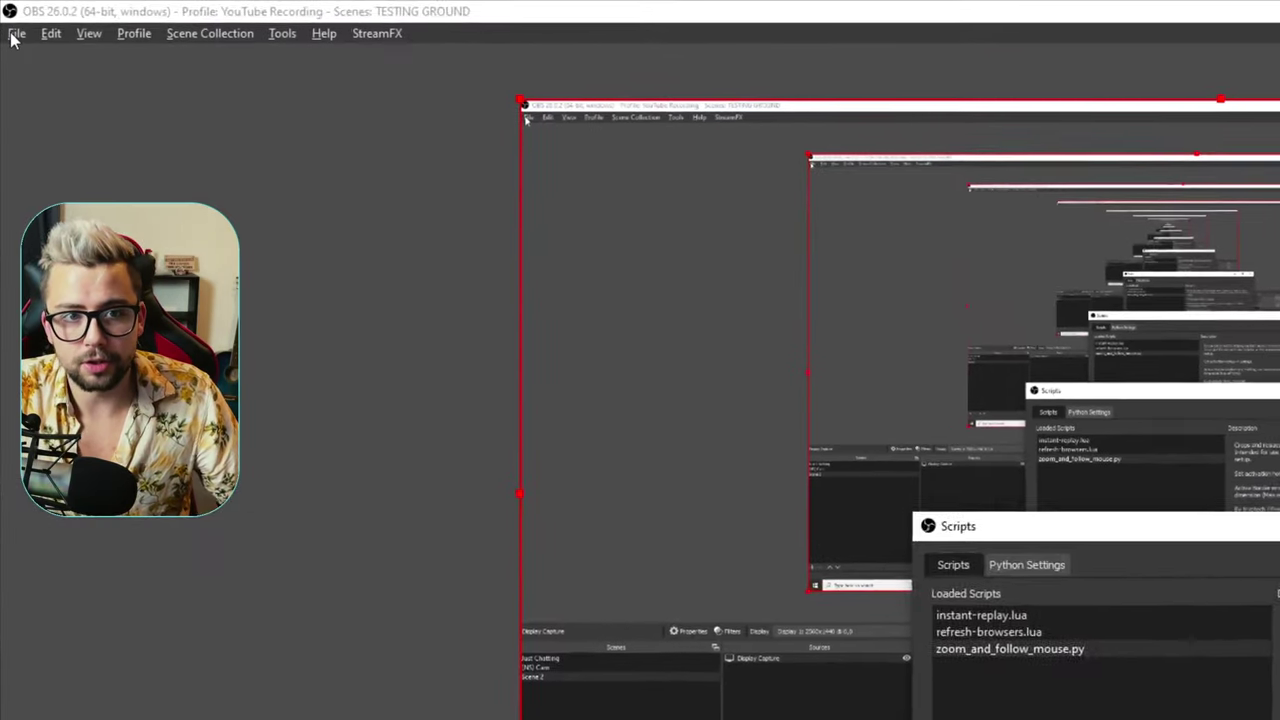
click(8, 17)
click(40, 112)
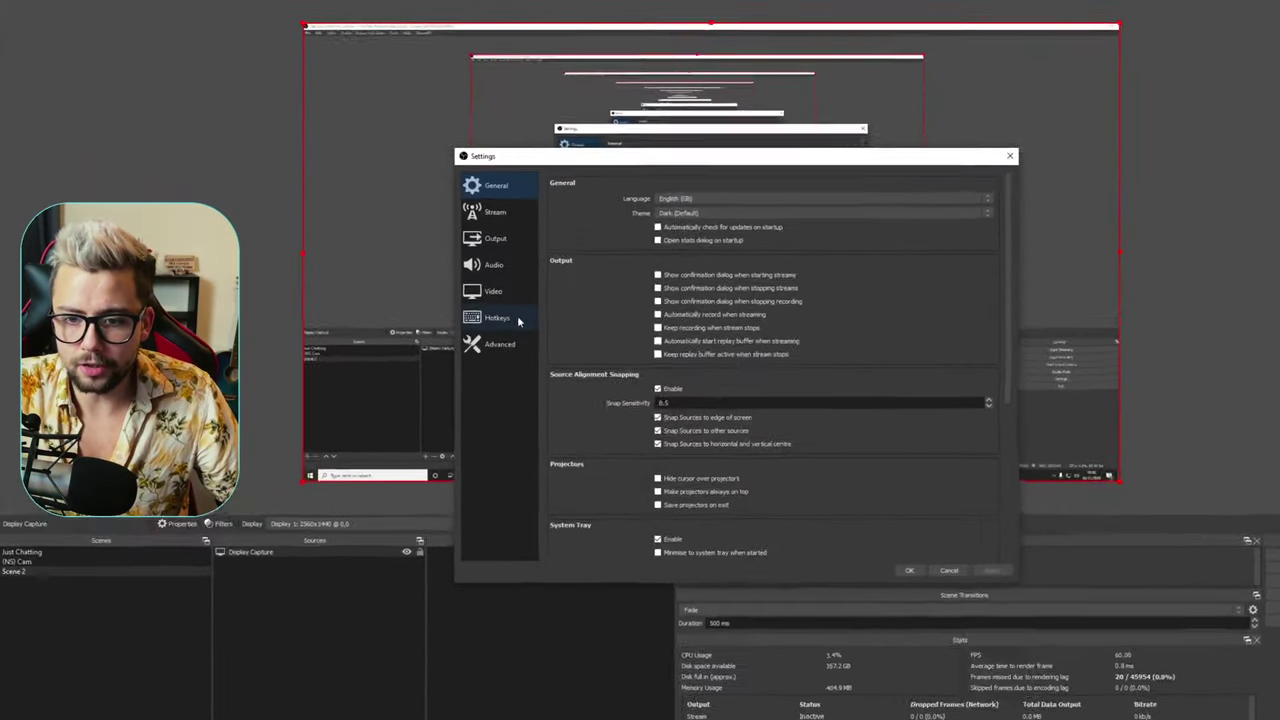
click(448, 308)
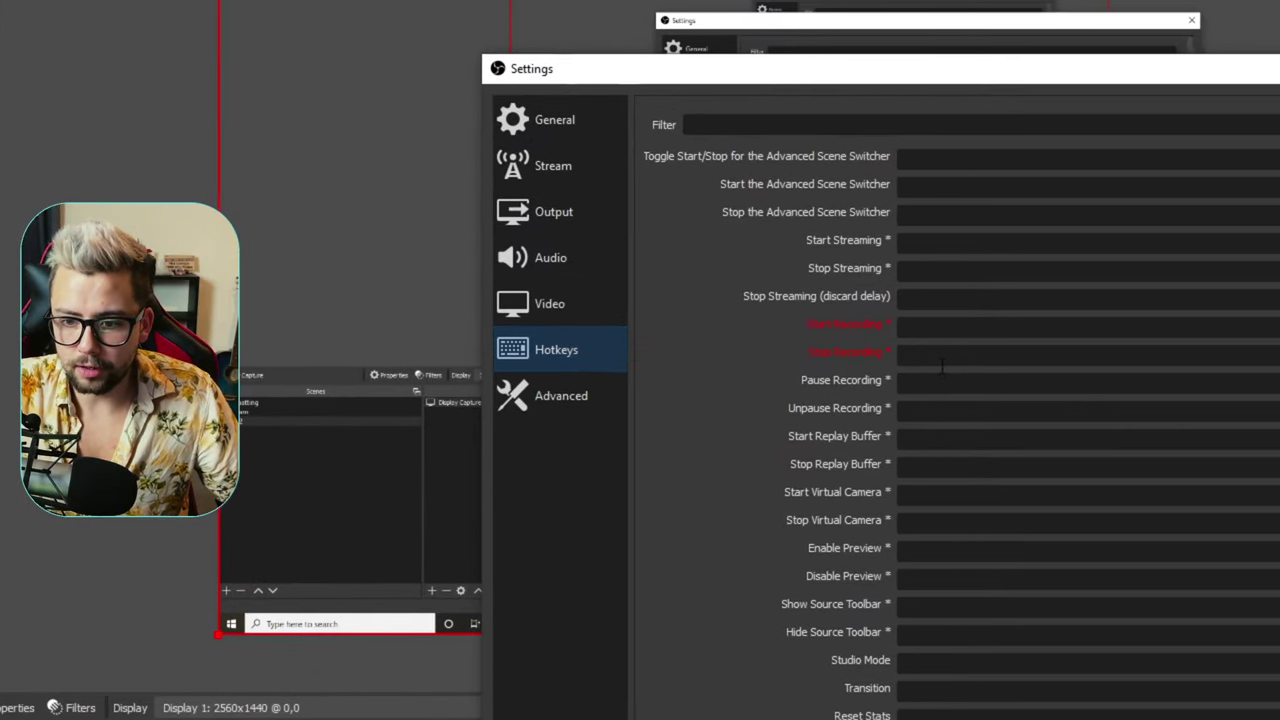
scroll(942, 368, down, 3)
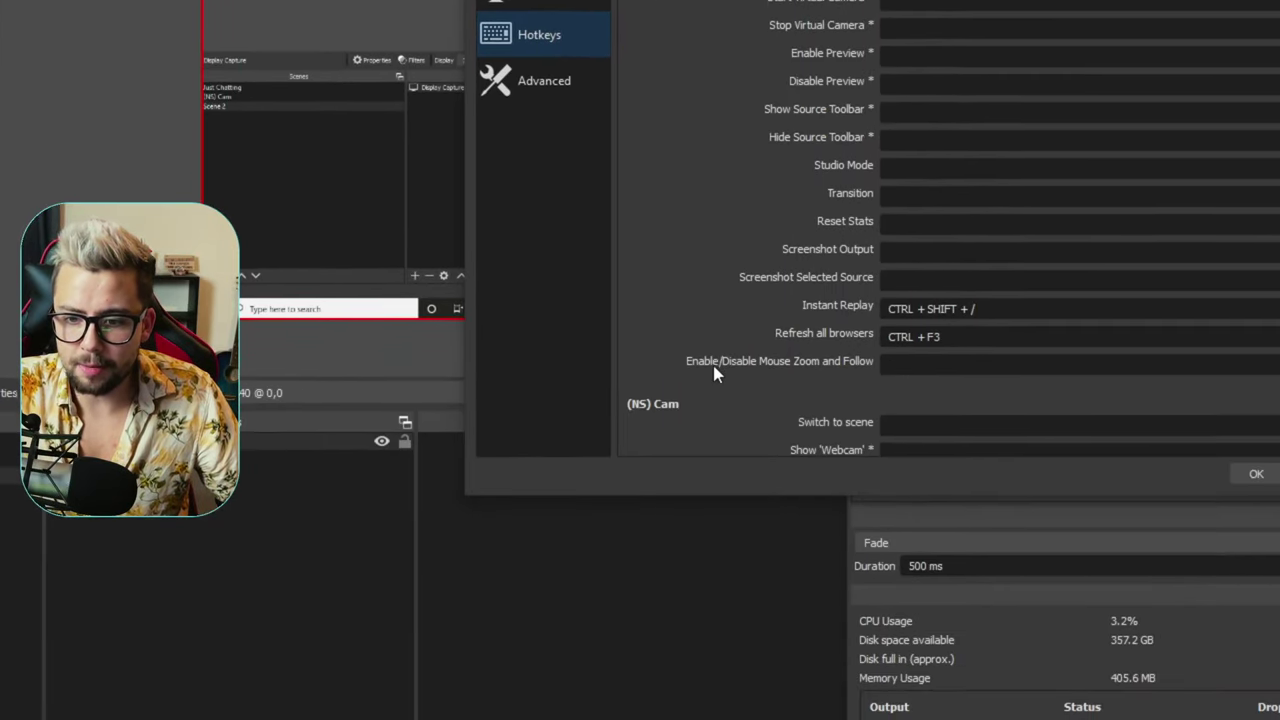
click(902, 362)
key(ctrl+slash)
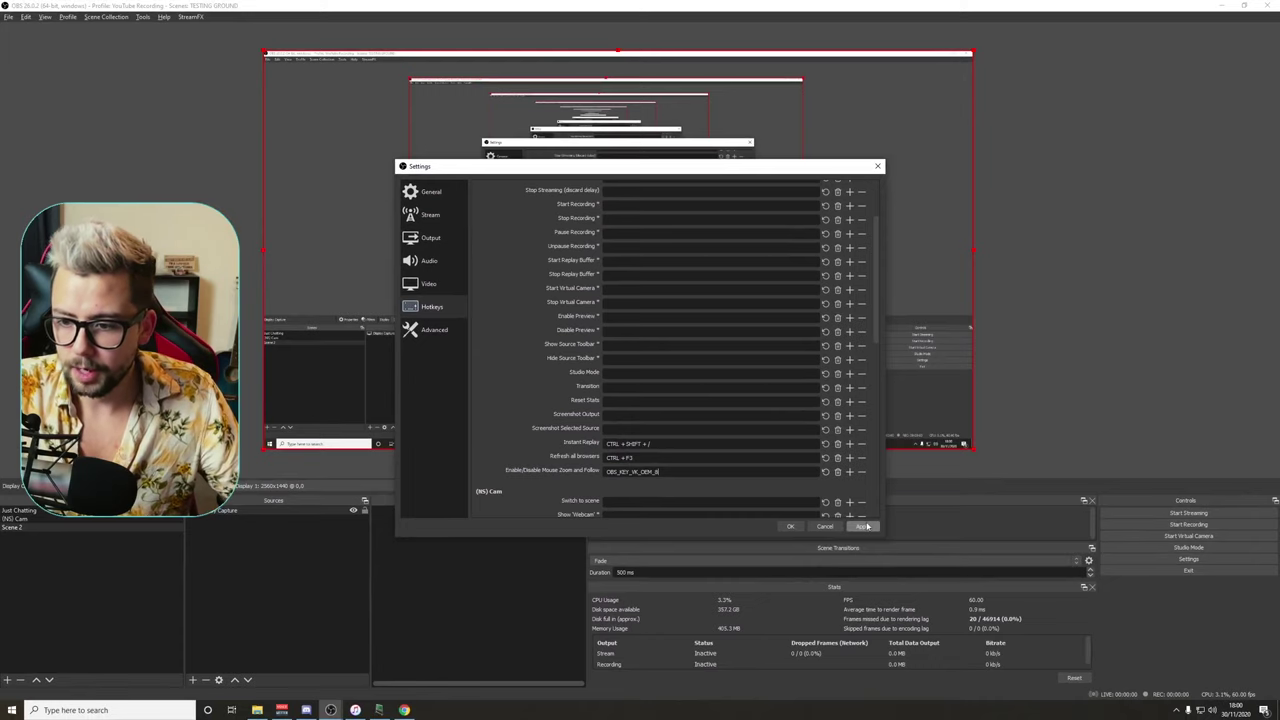
click(790, 527)
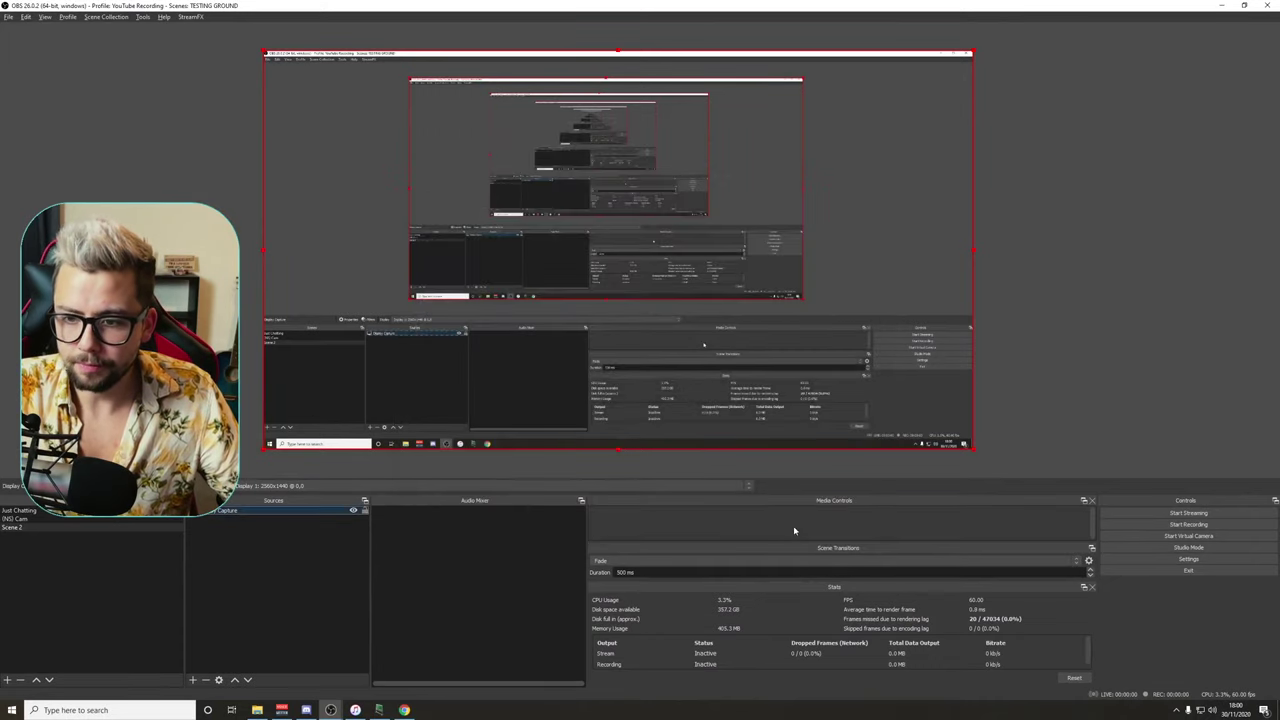
key(ctrl+slash)
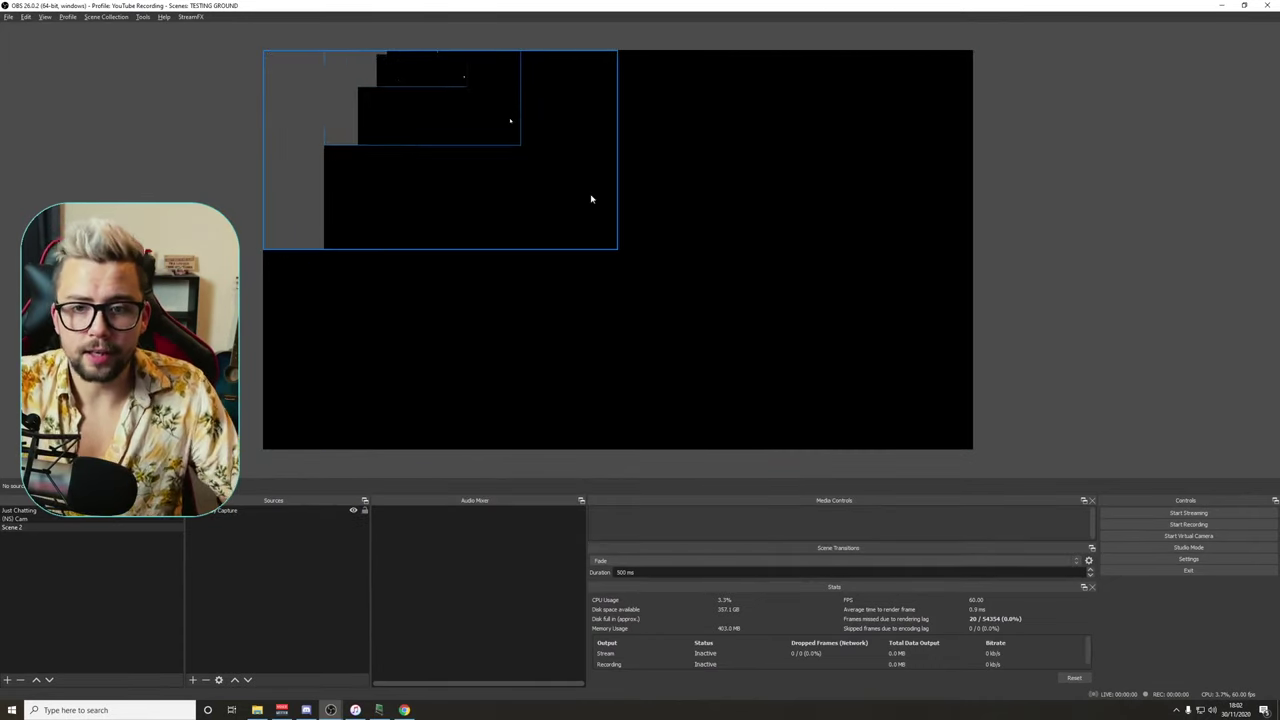
key(ctrl+slash)
key(ctrl+slash)
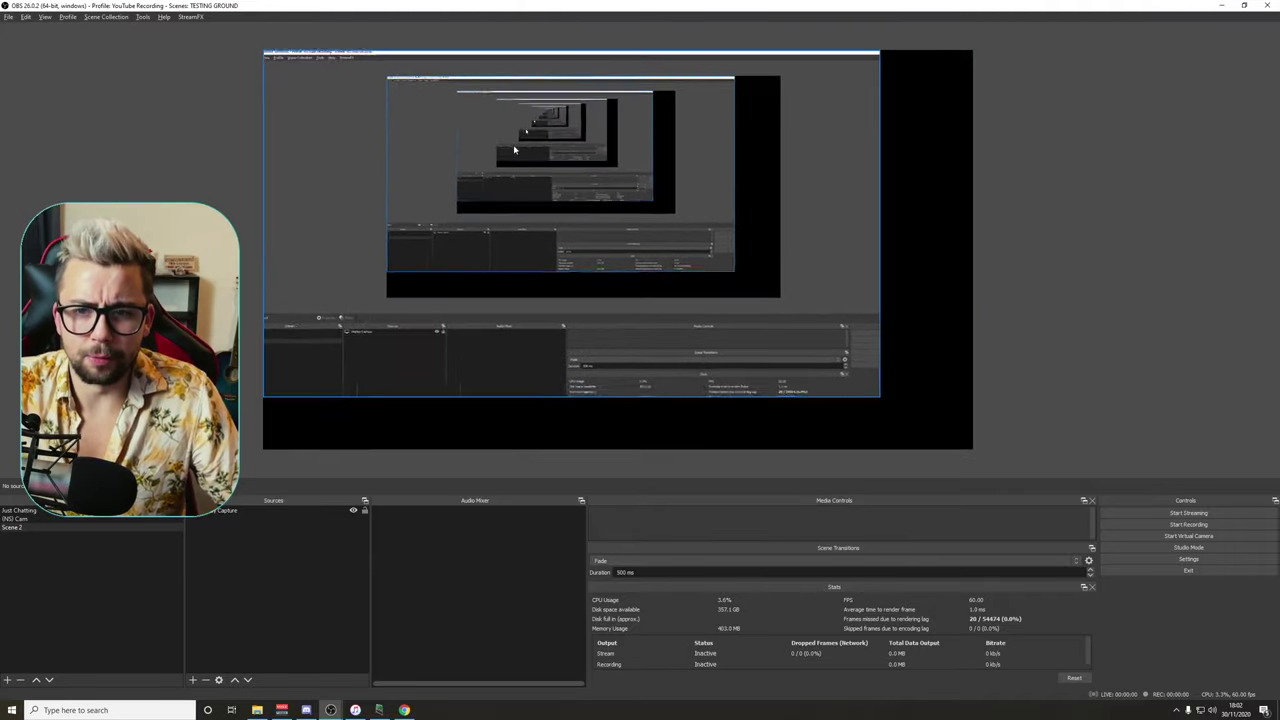
key(ctrl+slash)
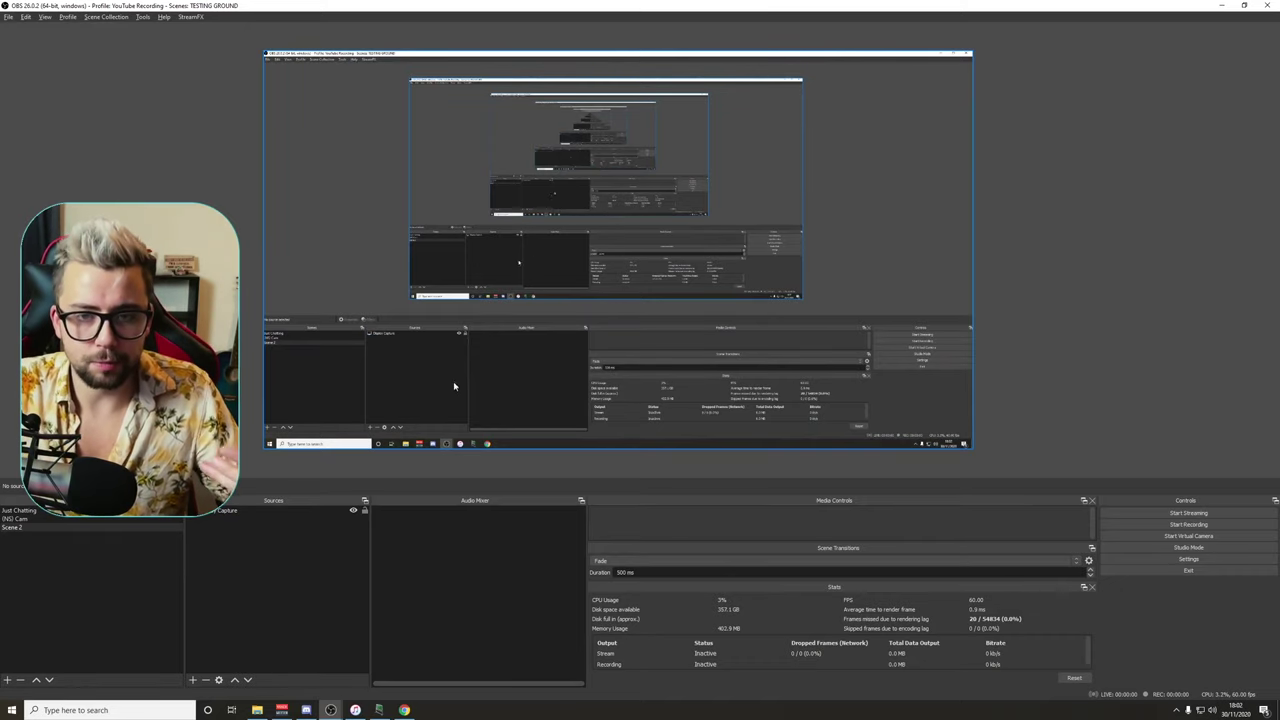
- Edit Display Capture's transform: Centre alignment, centred on canvas, Stretch to bounds bounding box
right_click(225, 511)
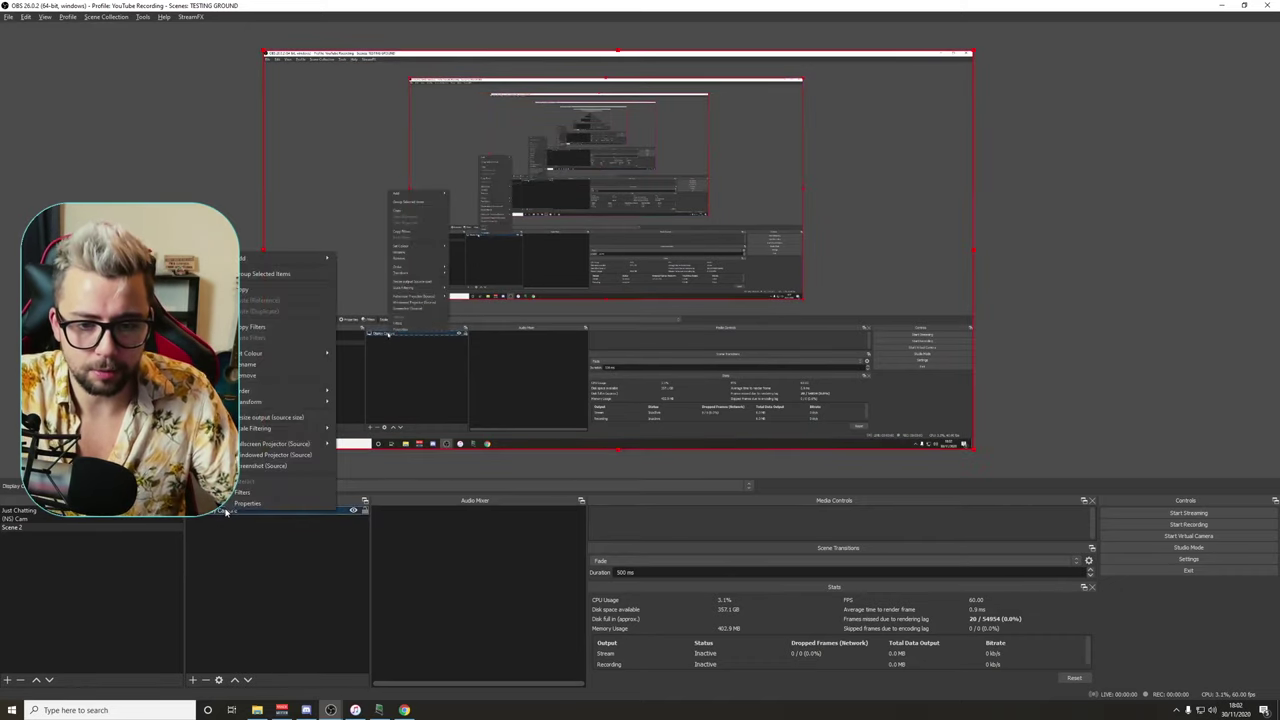
mouse_move(300, 401)
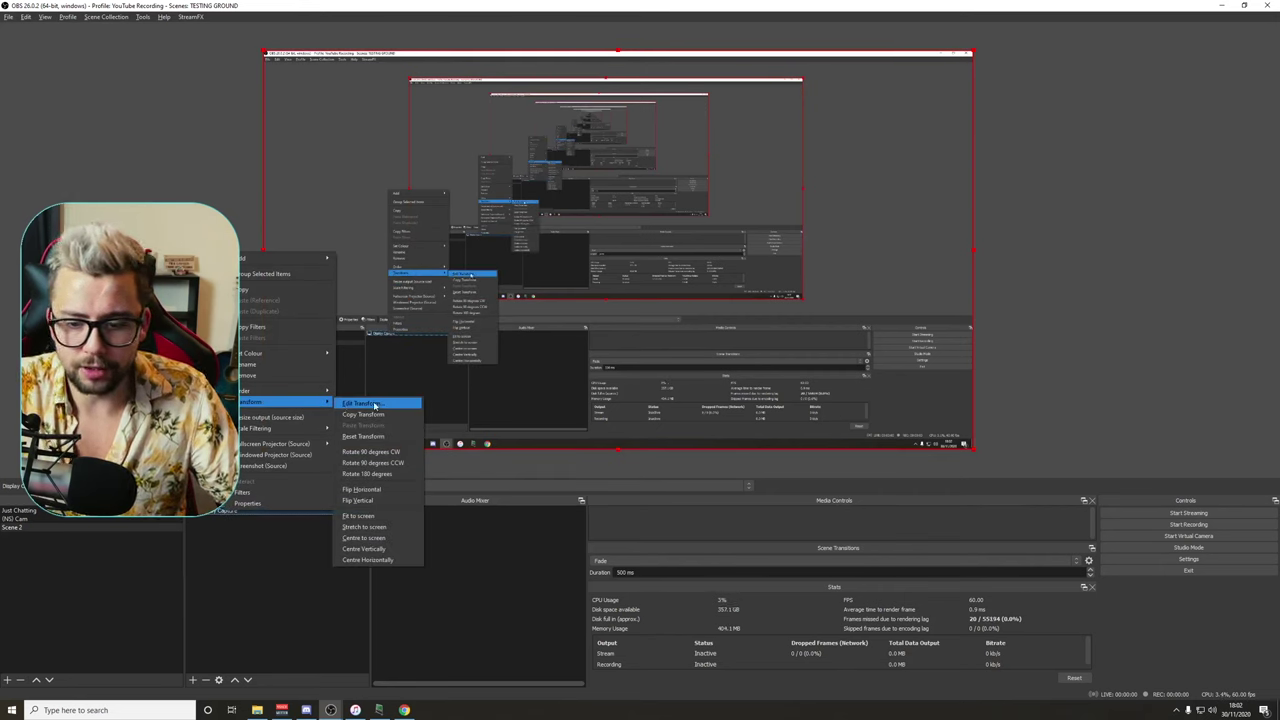
click(374, 404)
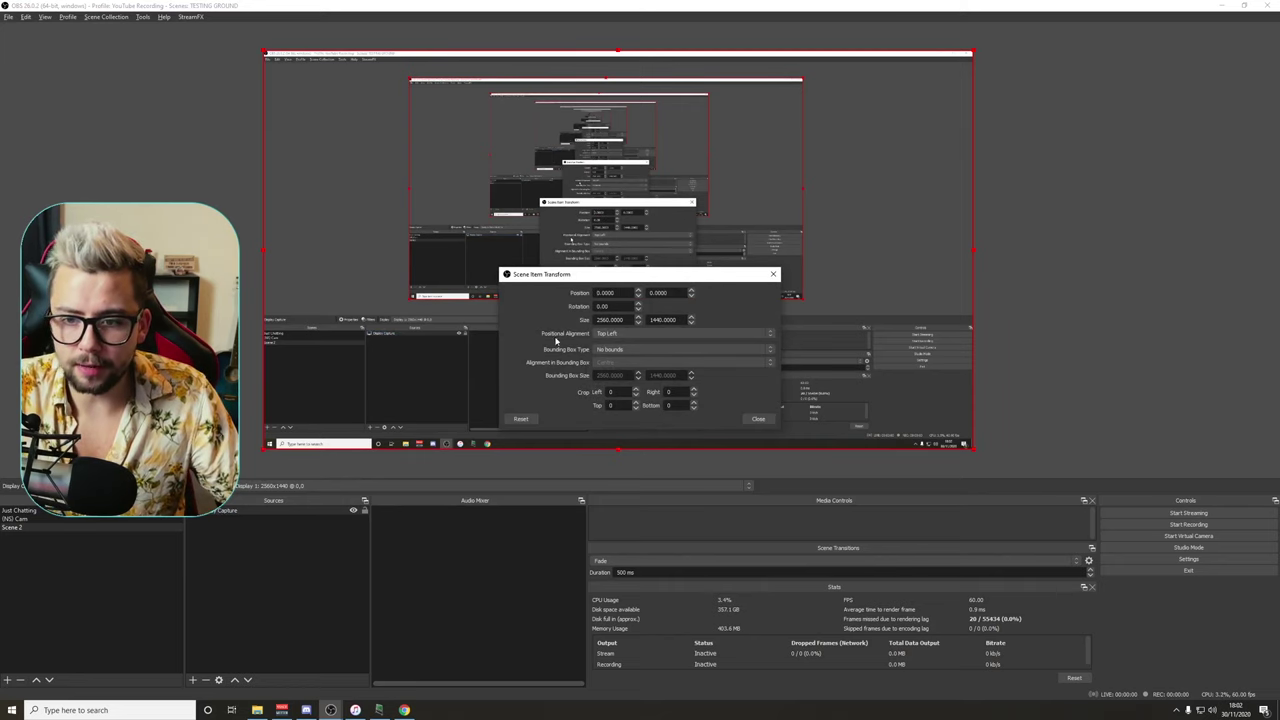
click(621, 334)
click(622, 371)
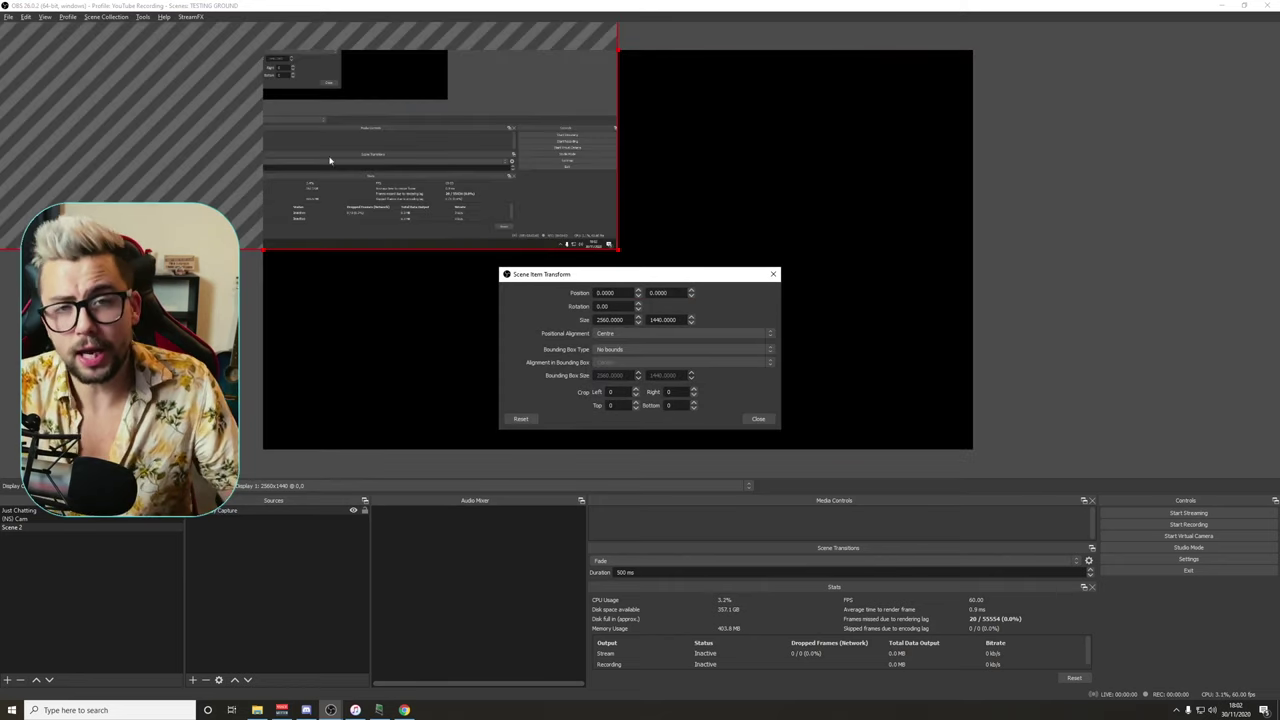
drag(330, 160, 665, 335)
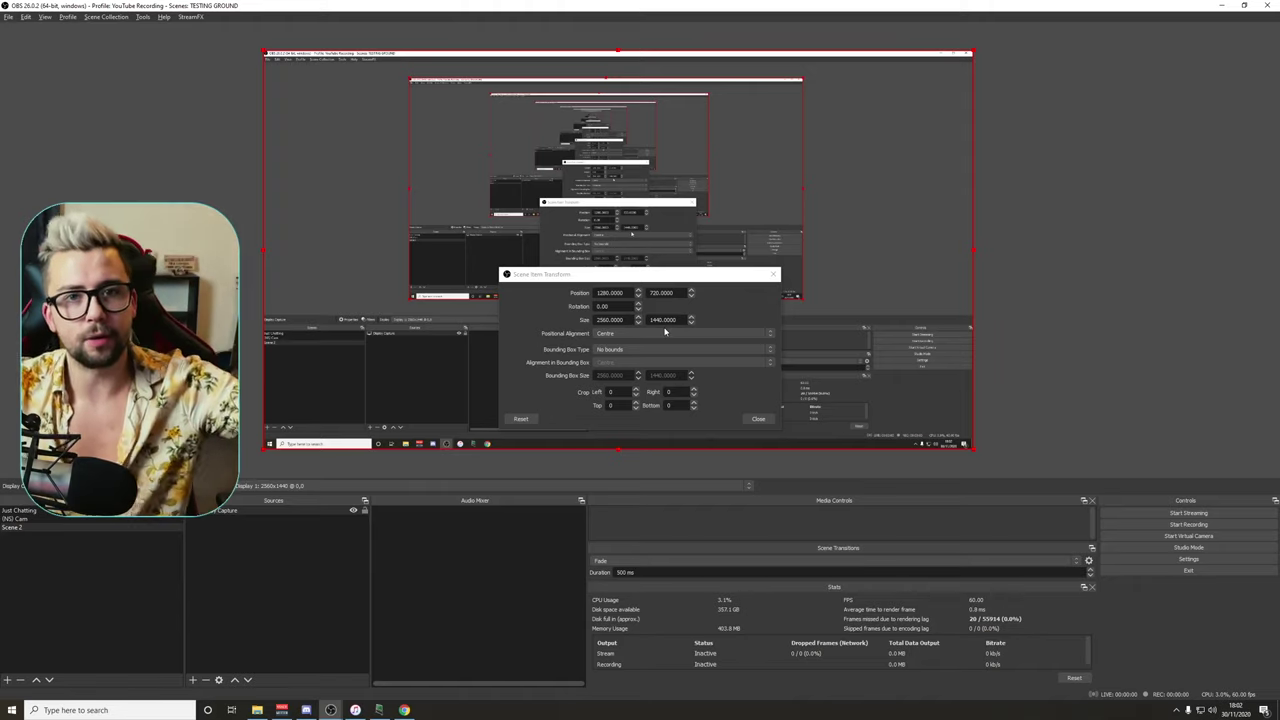
click(647, 350)
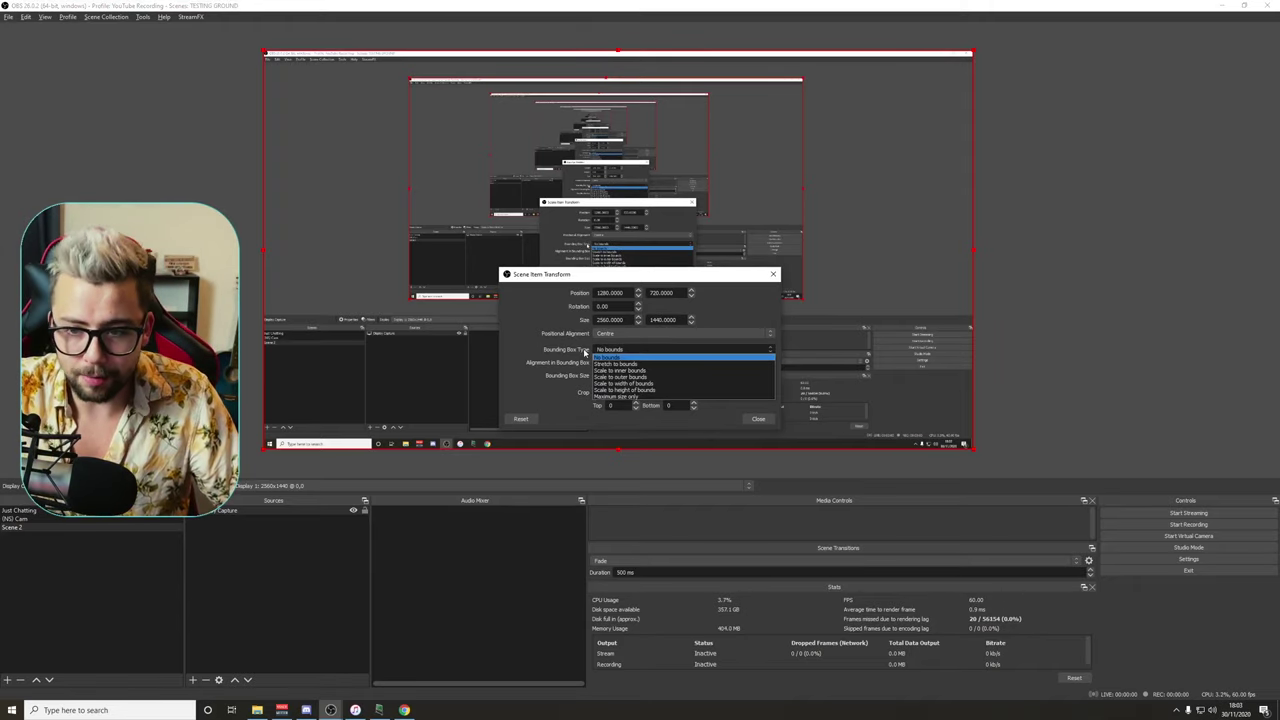
click(629, 366)
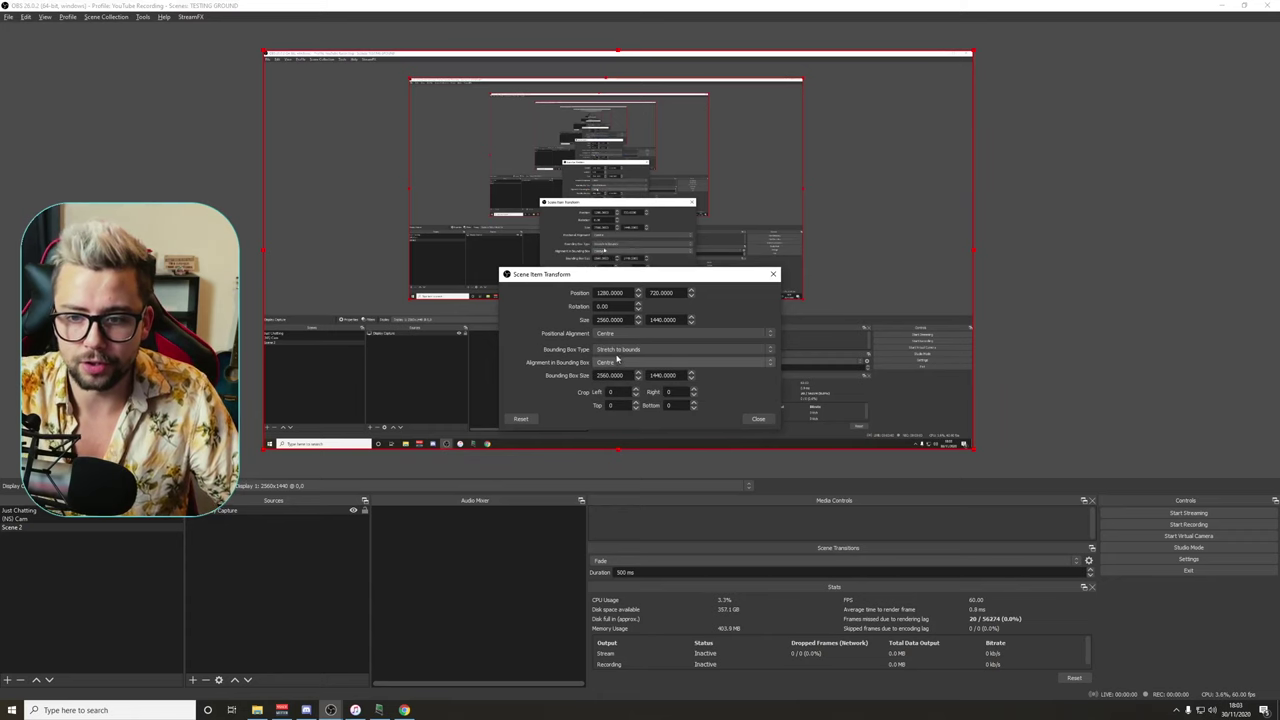
click(760, 419)
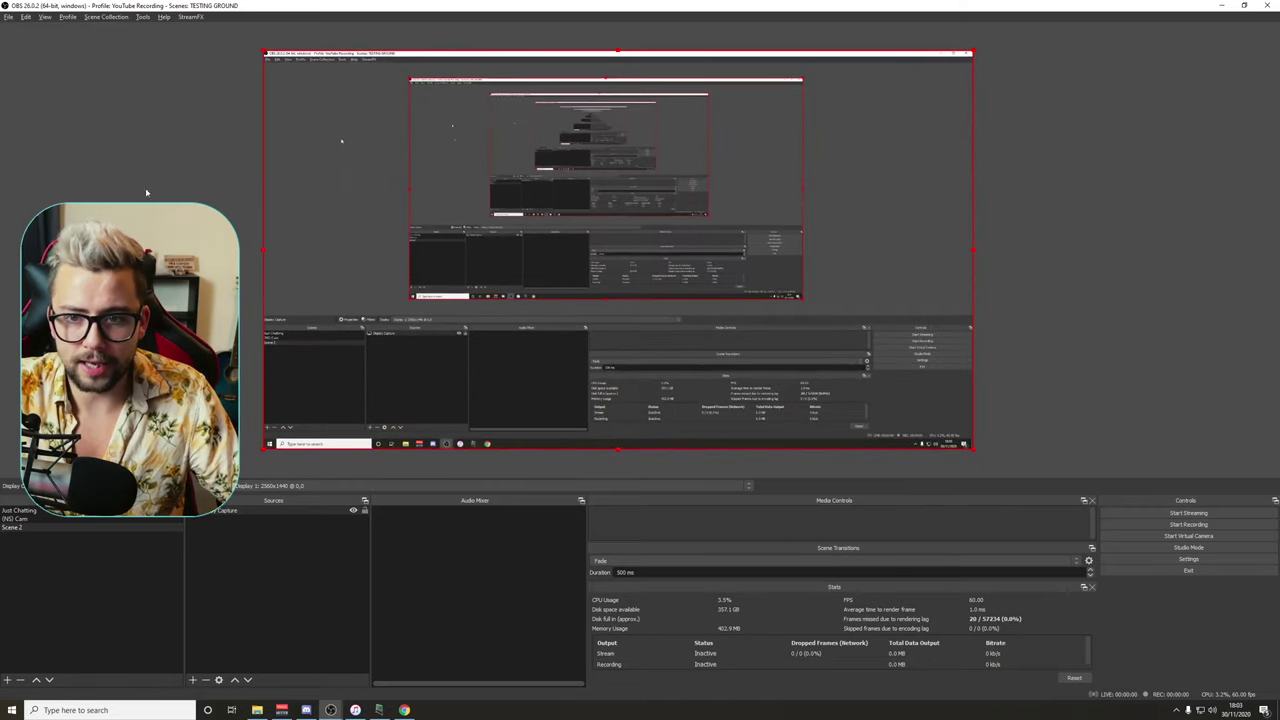
click(333, 710)
- Test the Active Border slider from 0.00 to 0.33, leaving it at 0.25
click(440, 662)
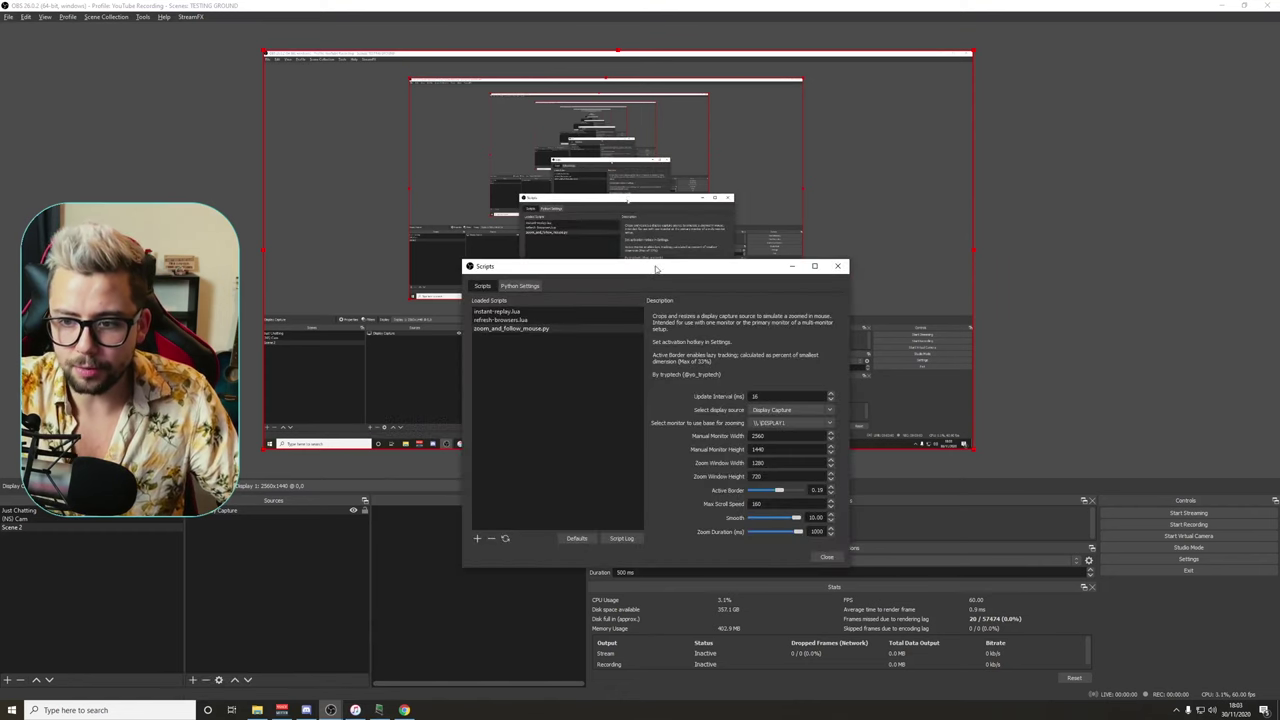
drag(656, 264, 848, 247)
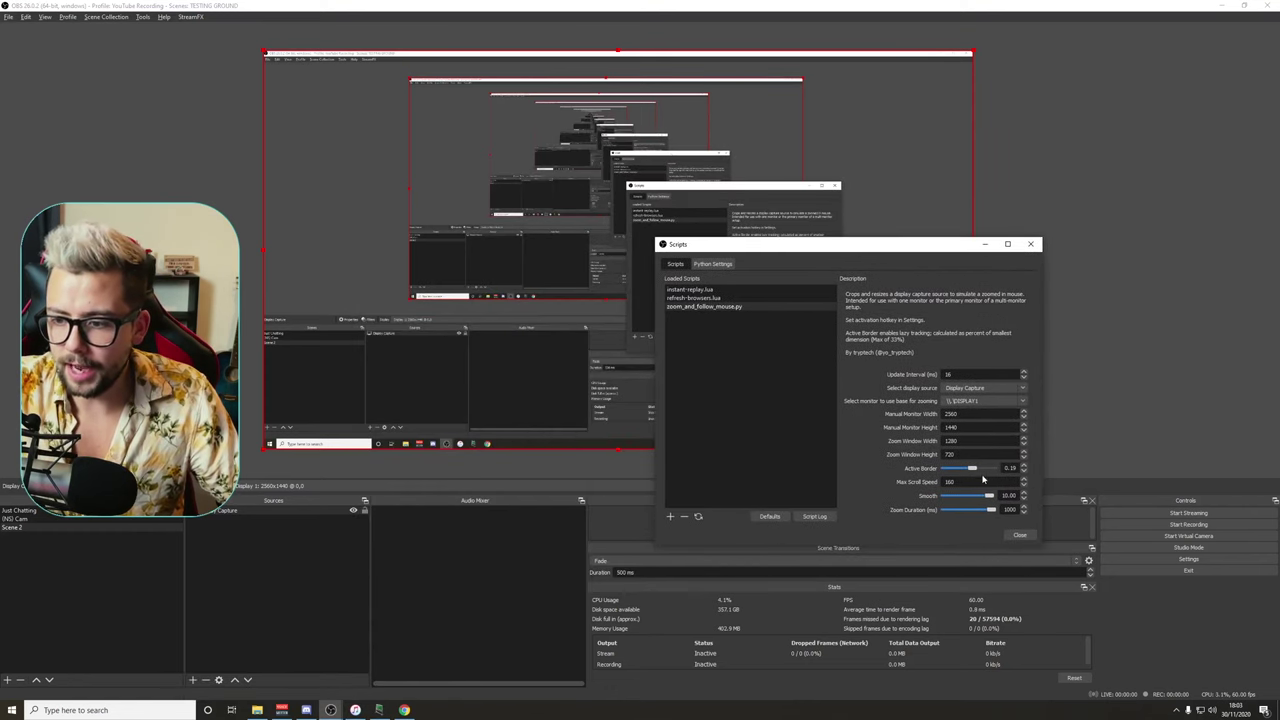
drag(972, 469, 898, 464)
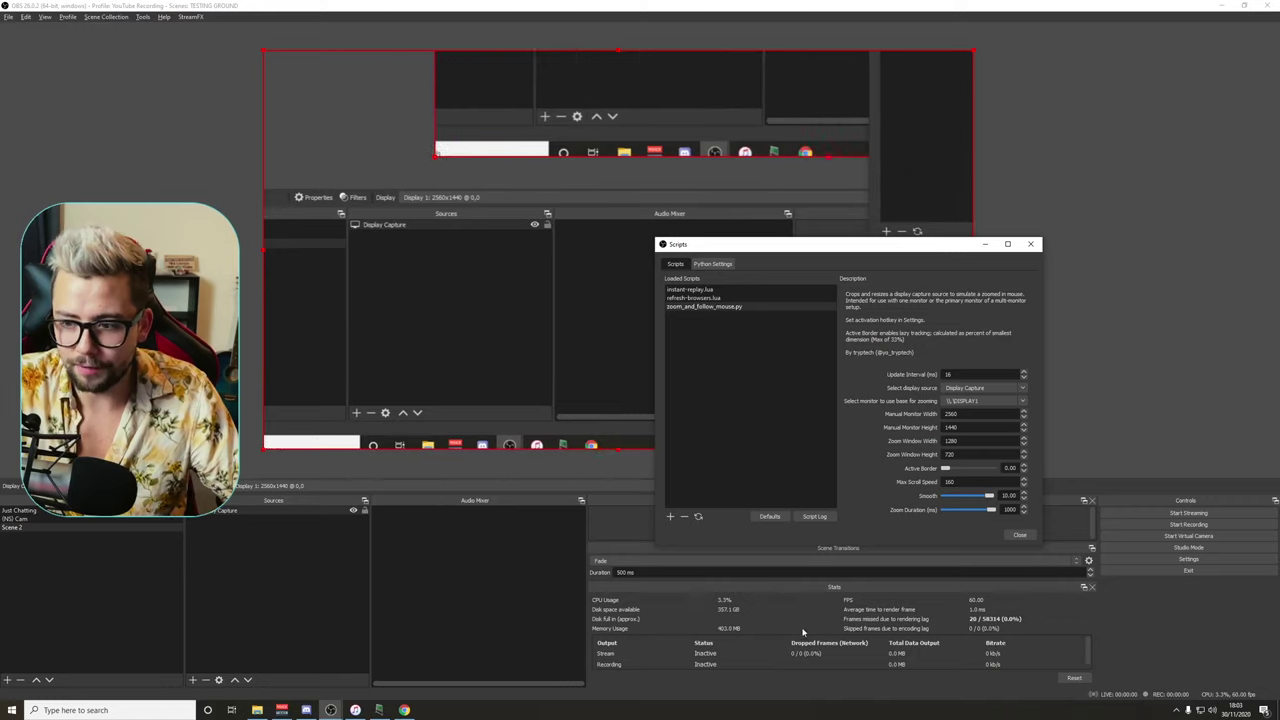
drag(944, 468, 993, 468)
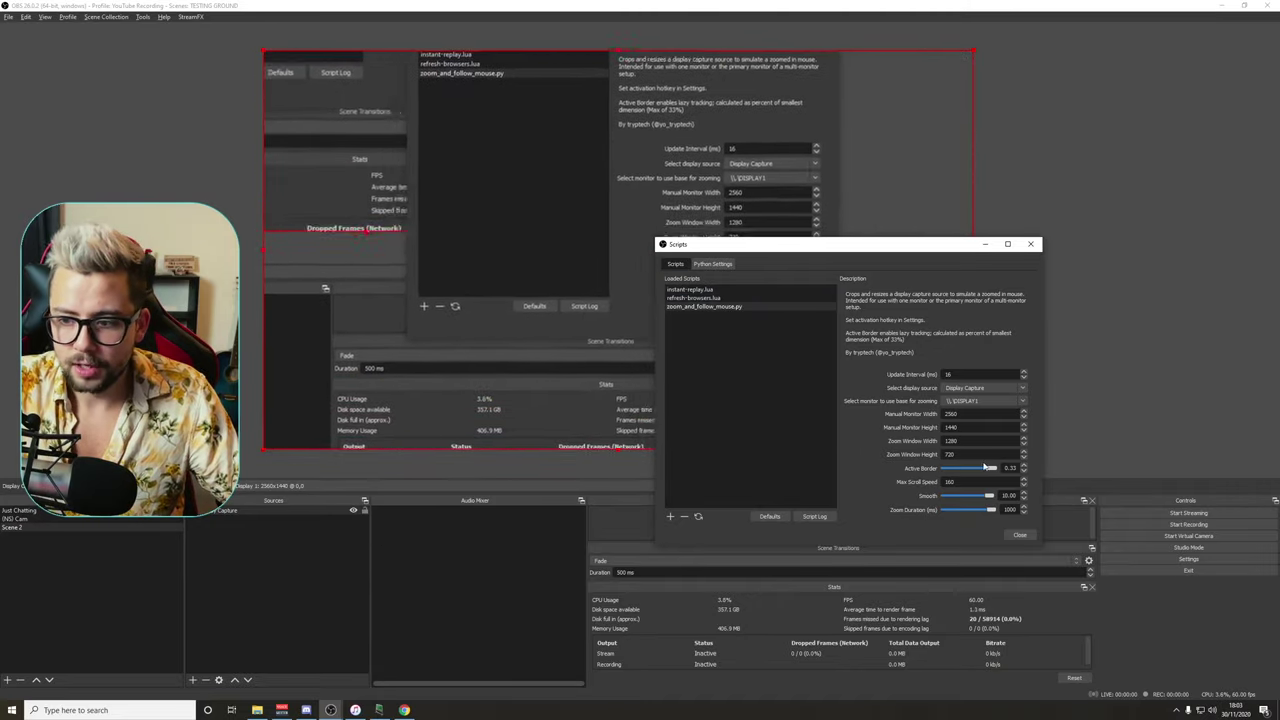
drag(991, 469, 982, 470)
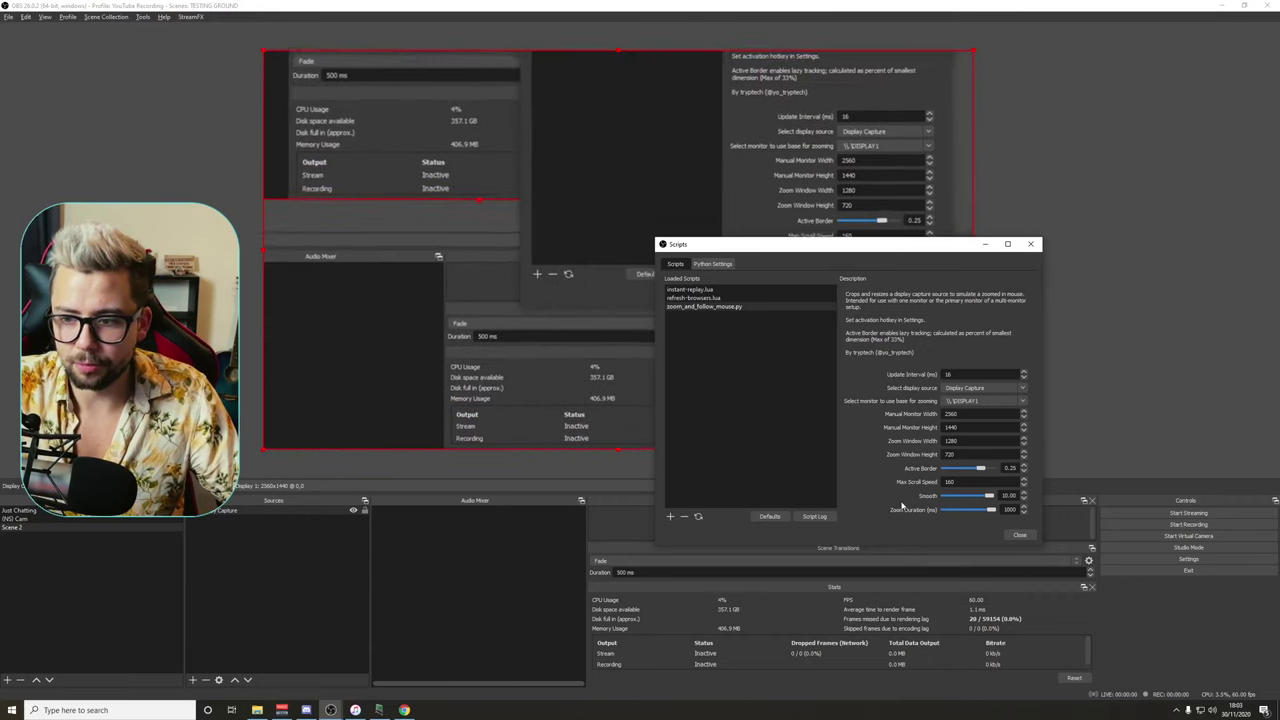
- Test Smooth and Zoom Duration sliders, restoring Smooth to 10.00 and Zoom Duration to 1000
drag(989, 496, 945, 497)
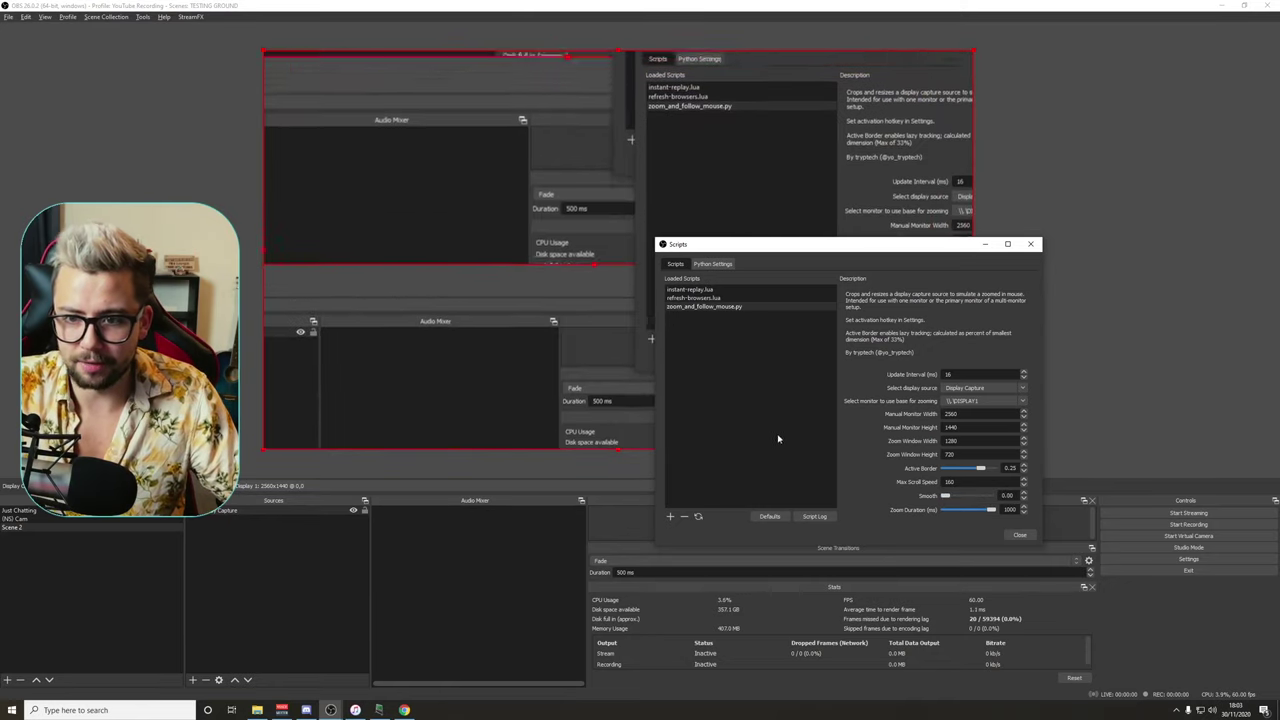
drag(945, 497, 989, 496)
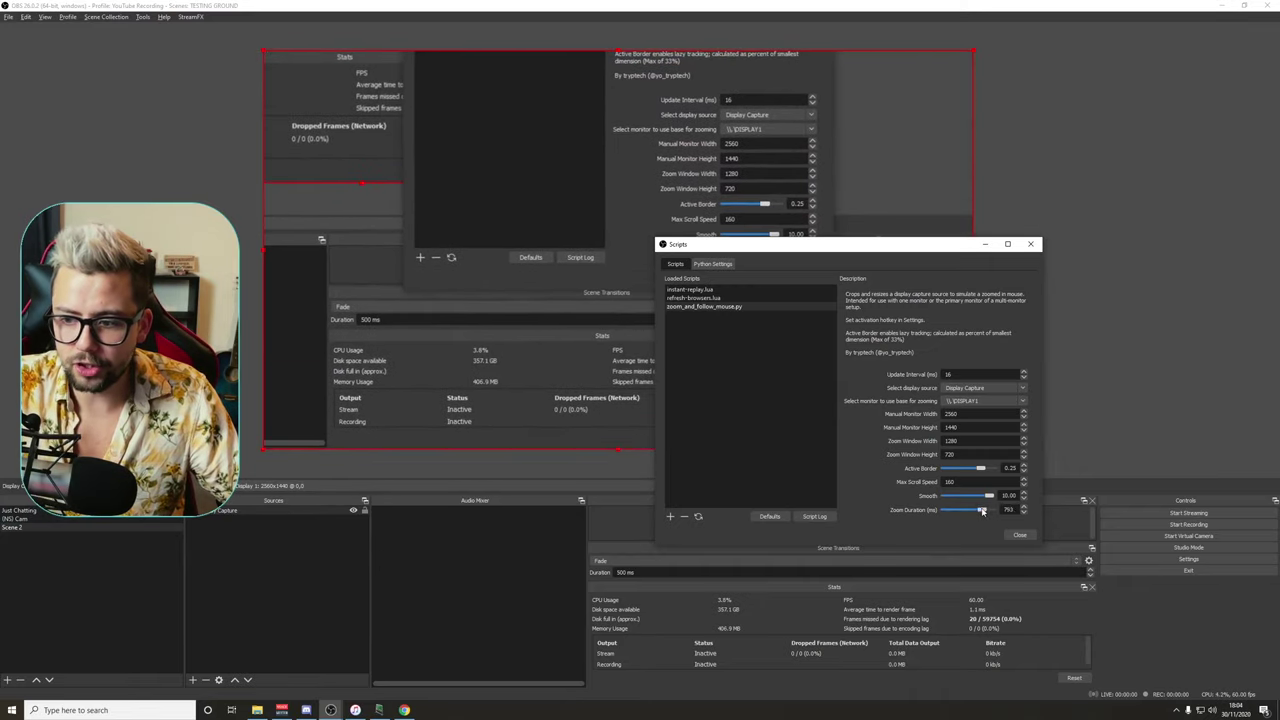
drag(982, 511, 944, 511)
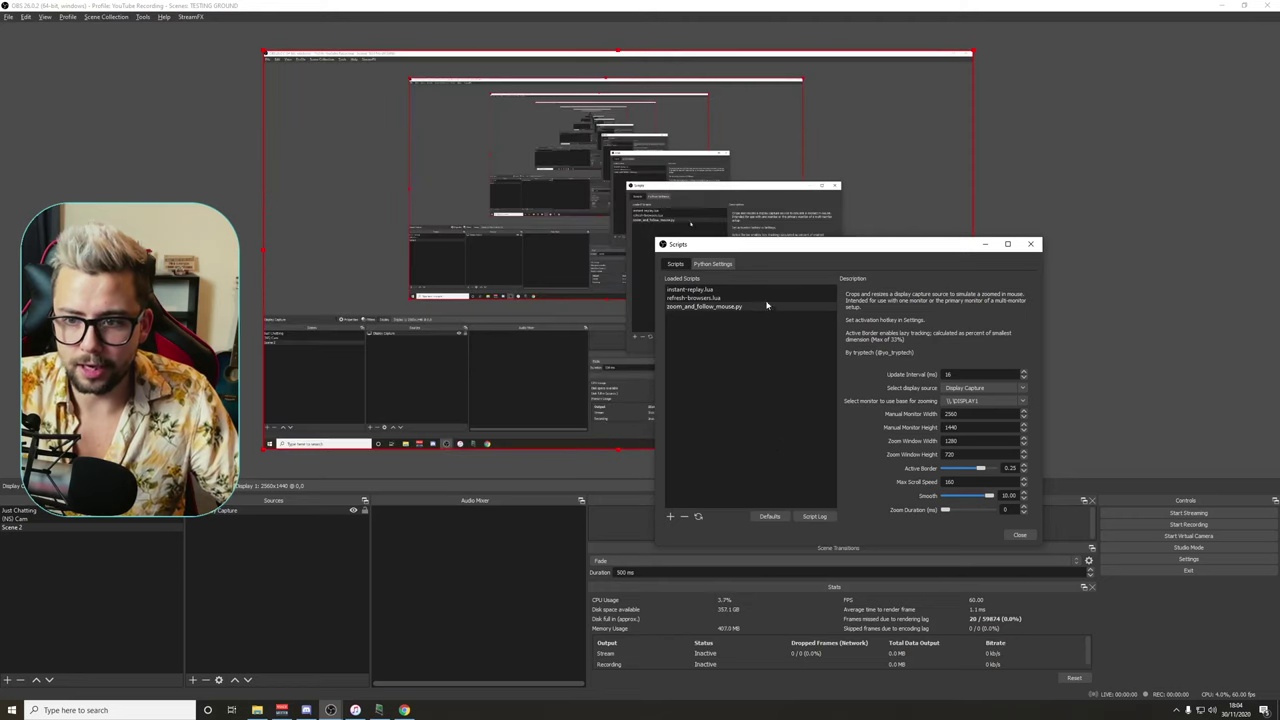
drag(757, 249, 876, 356)
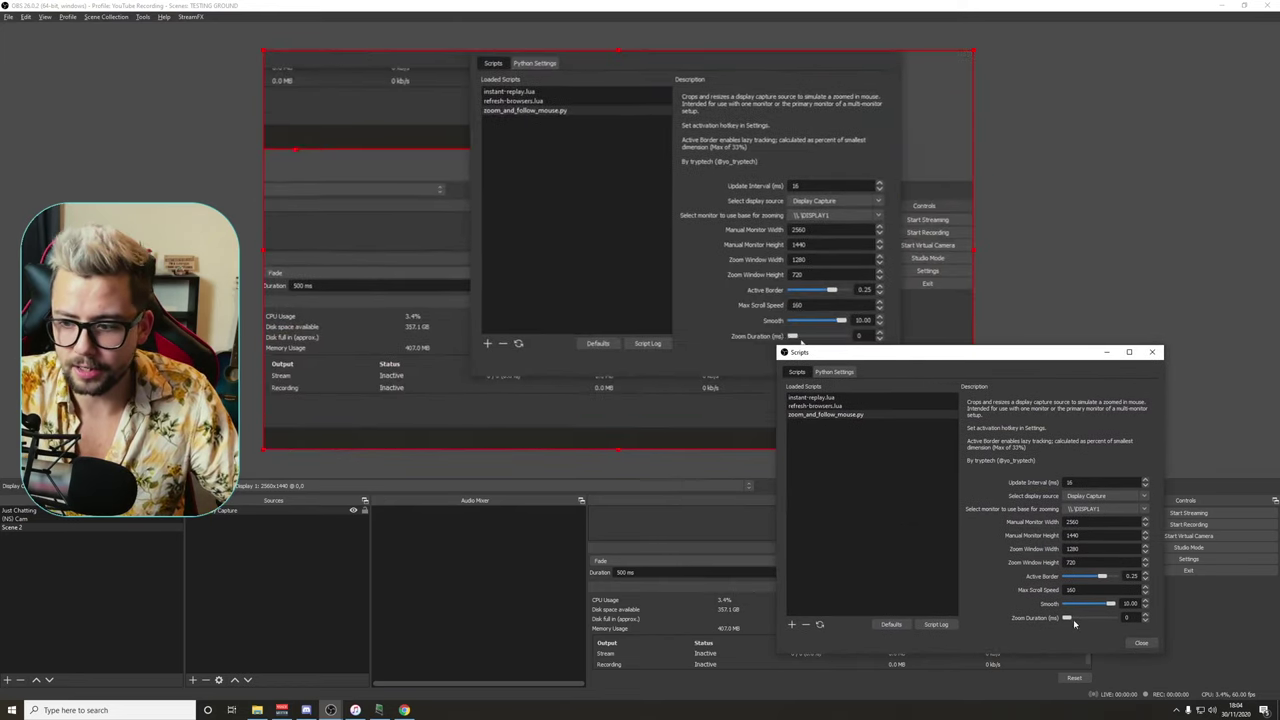
drag(1068, 617, 1125, 620)
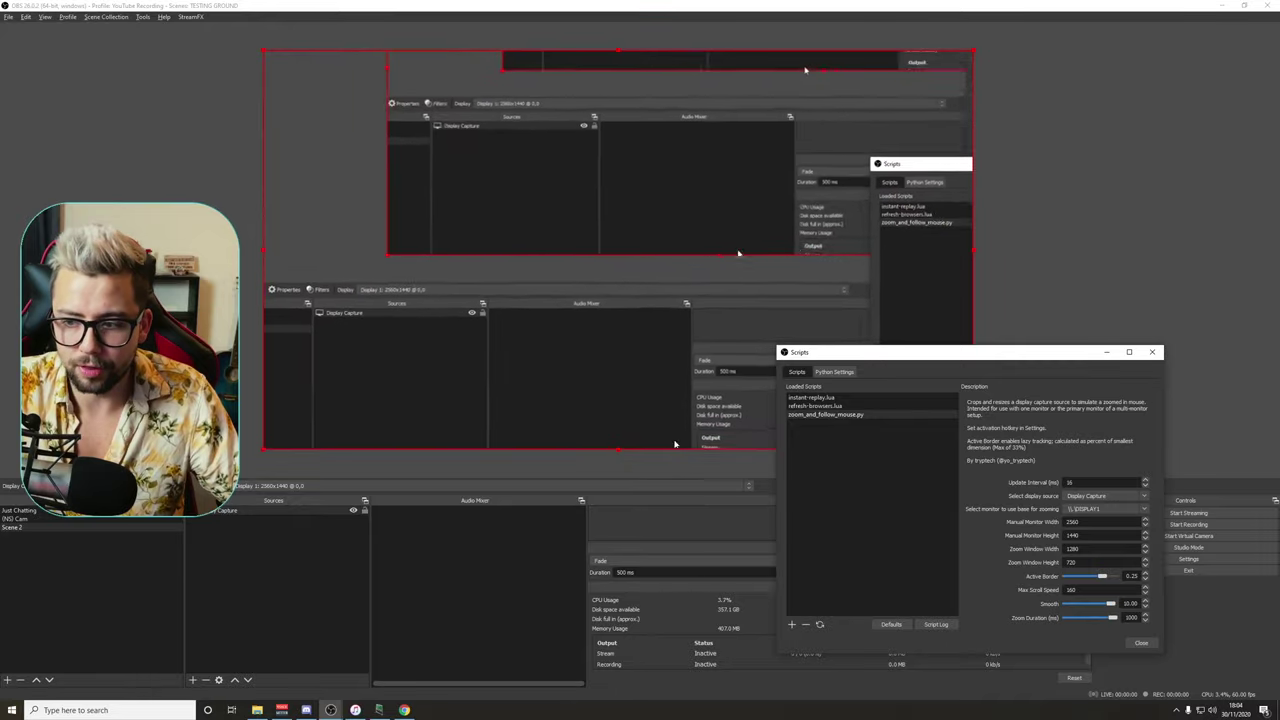
drag(898, 347, 650, 265)
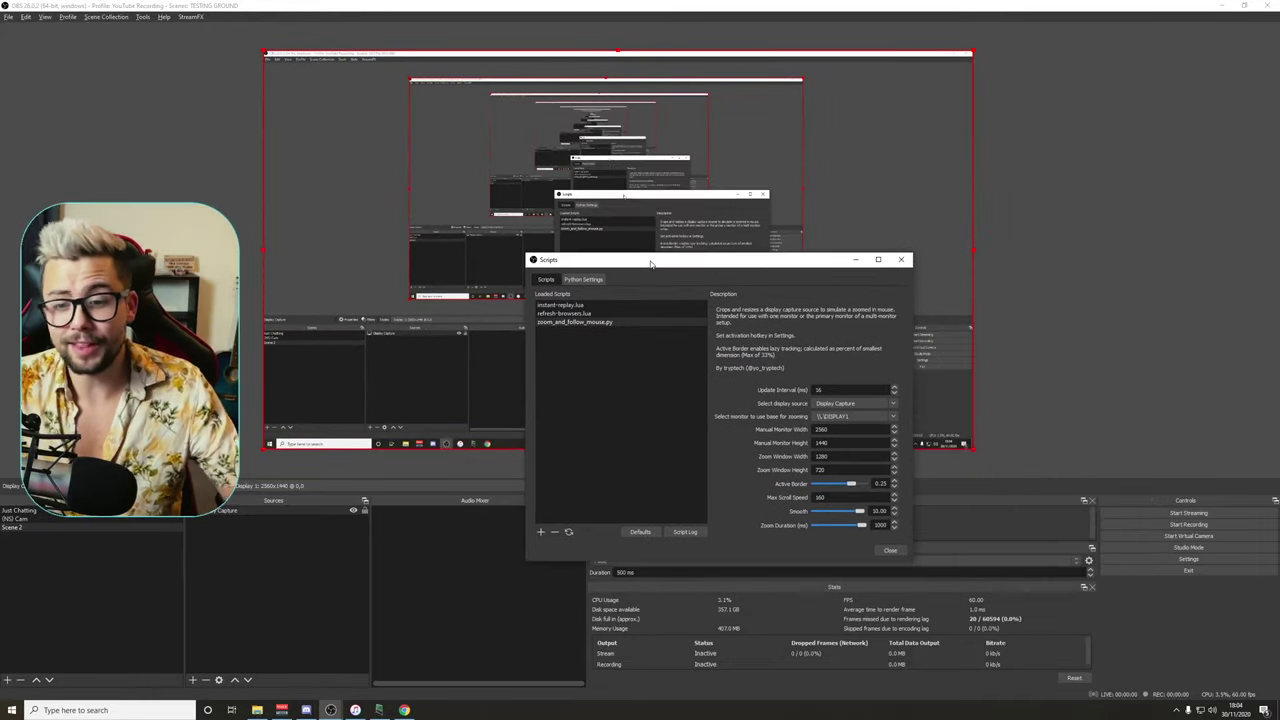